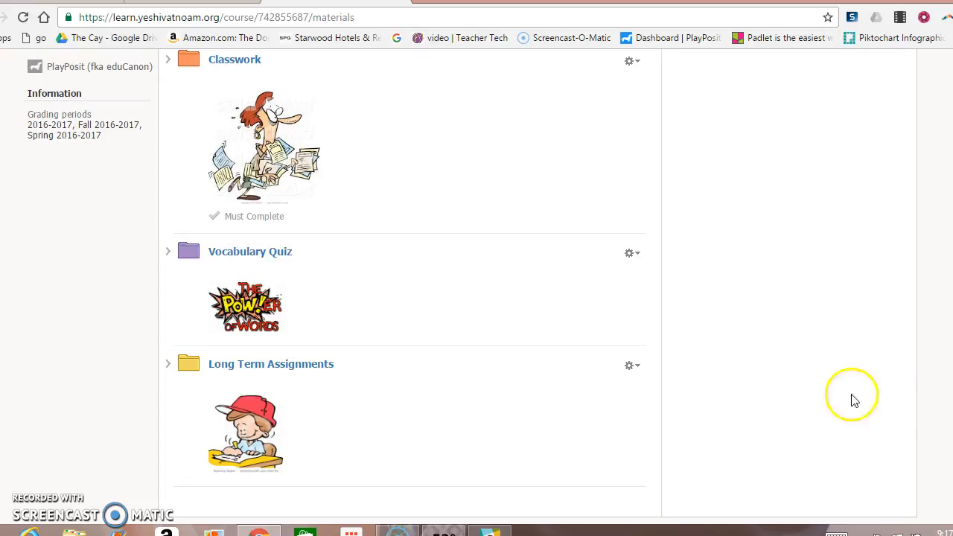
Open the Vocabulary Quiz folder in Materials to list its Unit 1 and Unit 2 quizzes.
left_click(274, 252)
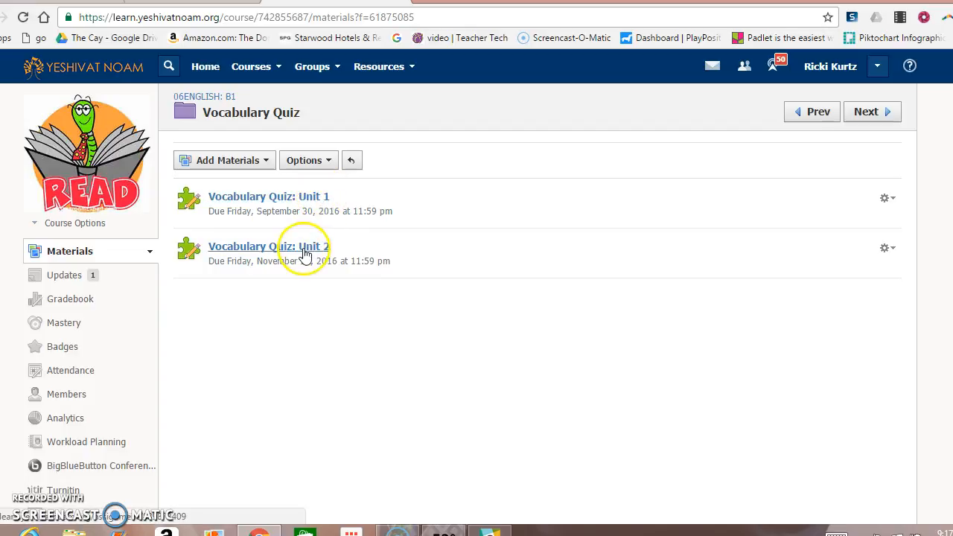
left_click(237, 163)
Create the quiz 'Vocabulary Quiz: Unit 3', due 11/21/16, in the Vocabulary grading category.
left_click(243, 226)
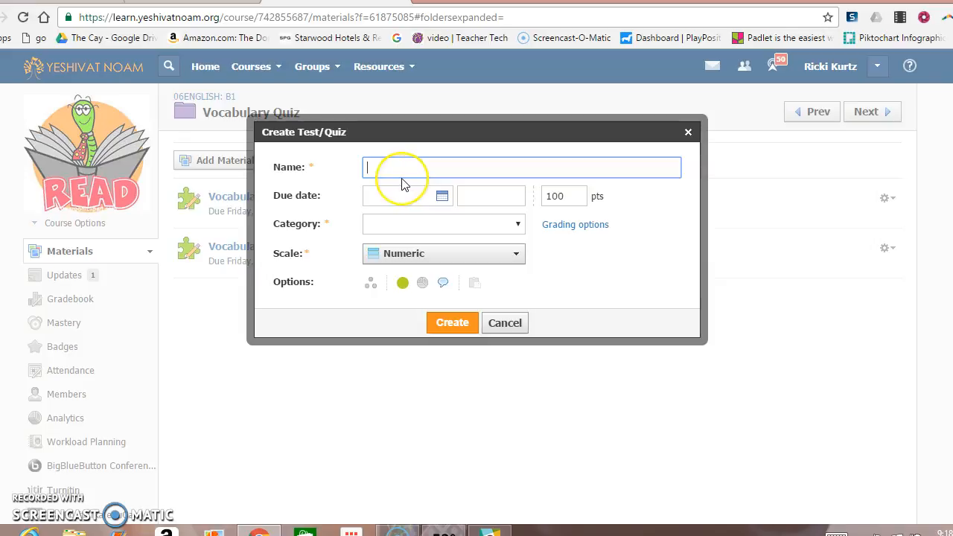
type("Vocabul")
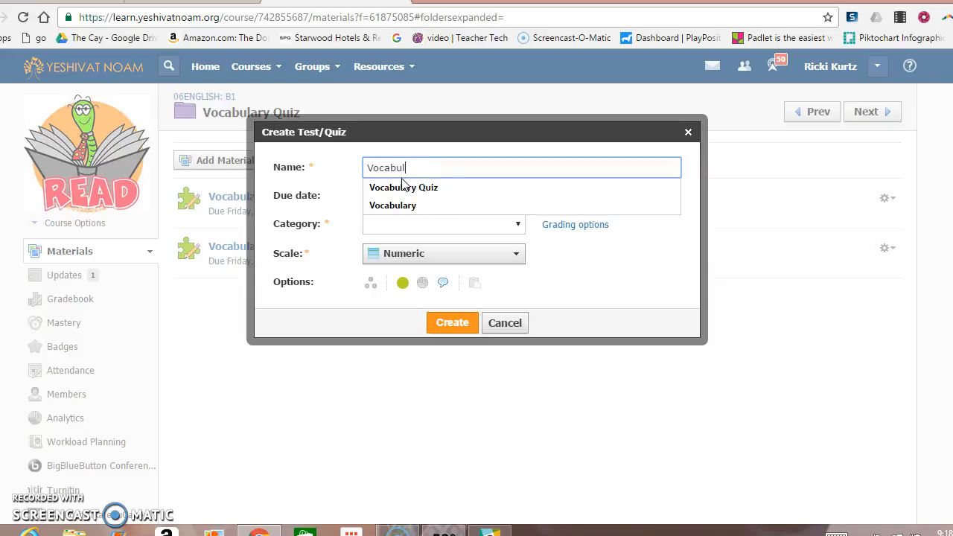
type("ary Quiz: Unit 3")
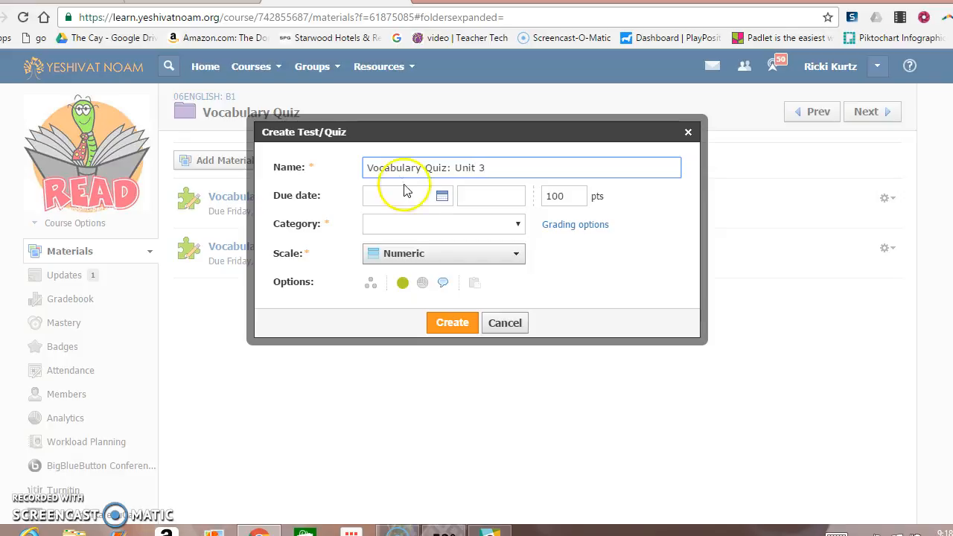
left_click(440, 195)
left_click(413, 313)
left_click(416, 223)
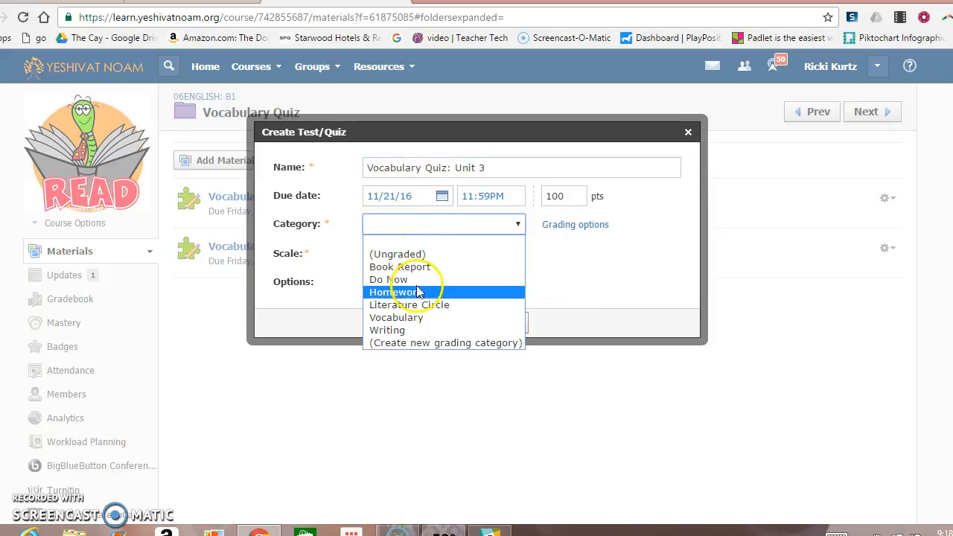
left_click(417, 318)
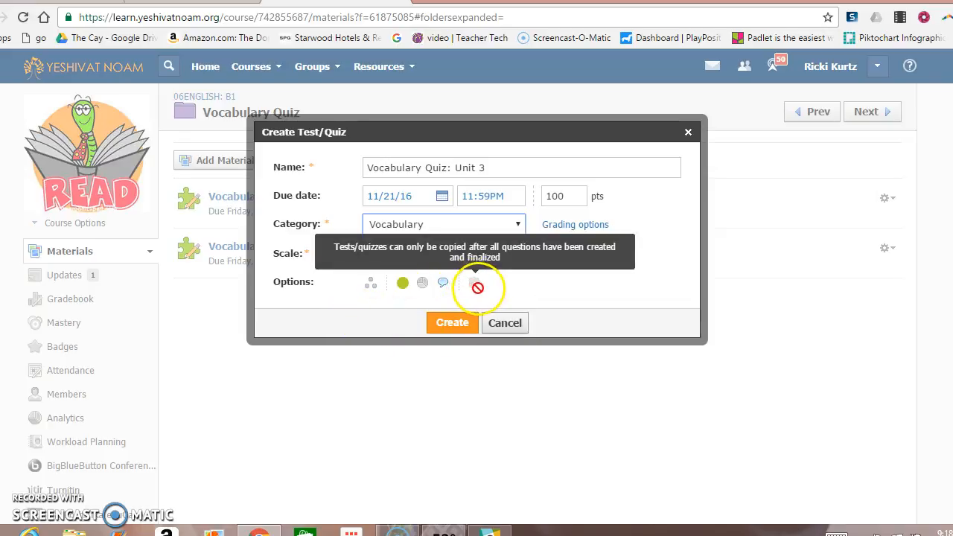
left_click(458, 323)
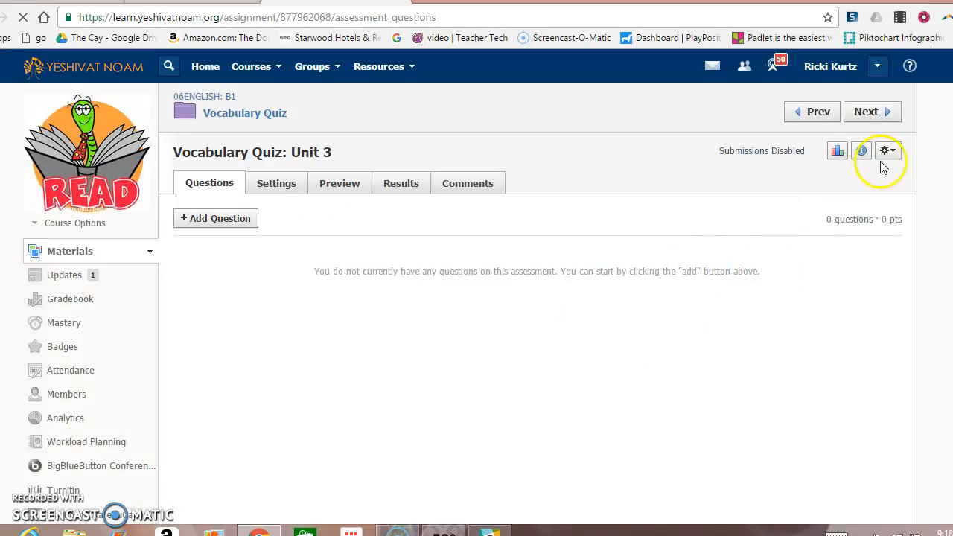
left_click(887, 152)
Copy the Unit 3 quiz to 06ENGLISH: B2, filed in its Vocabulary Quiz folder.
left_click(849, 210)
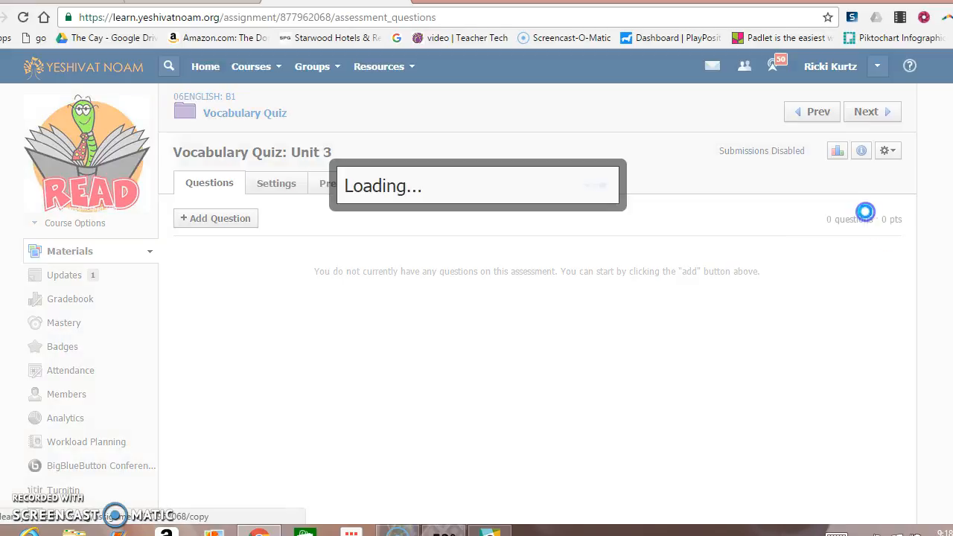
left_click(390, 179)
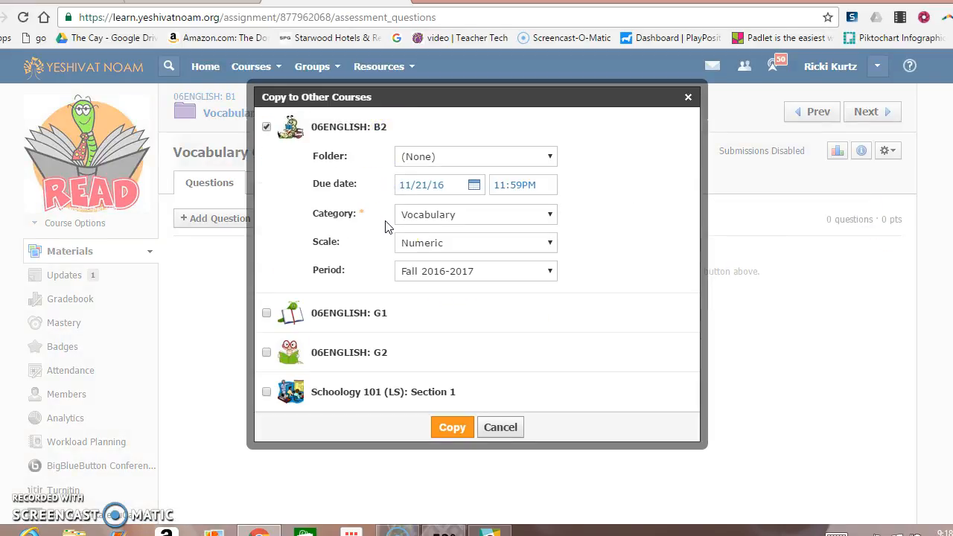
left_click(471, 158)
left_click(450, 313)
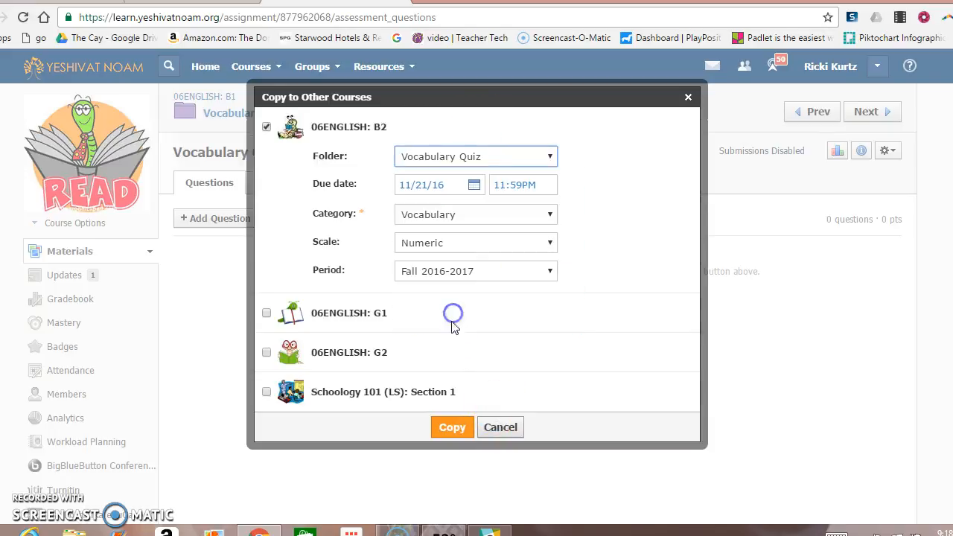
left_click(452, 427)
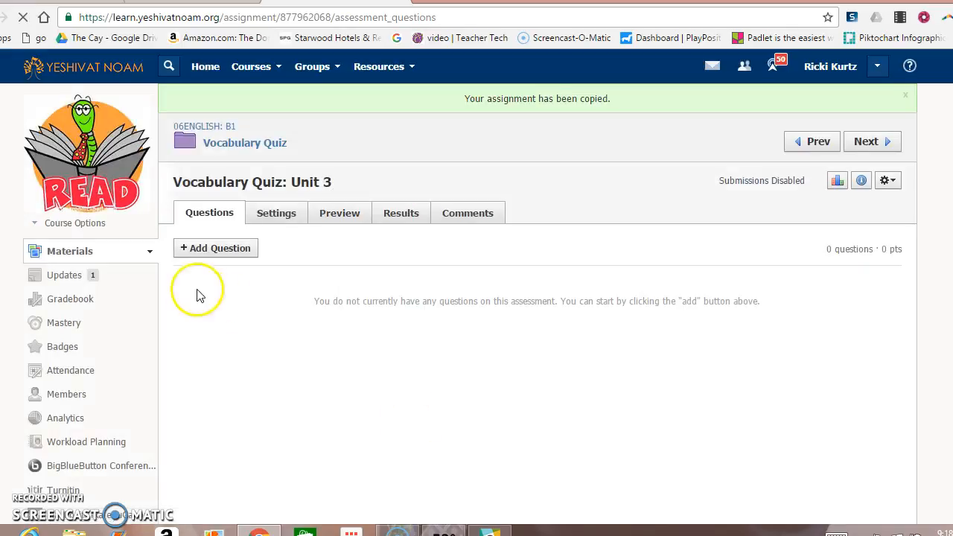
left_click(211, 254)
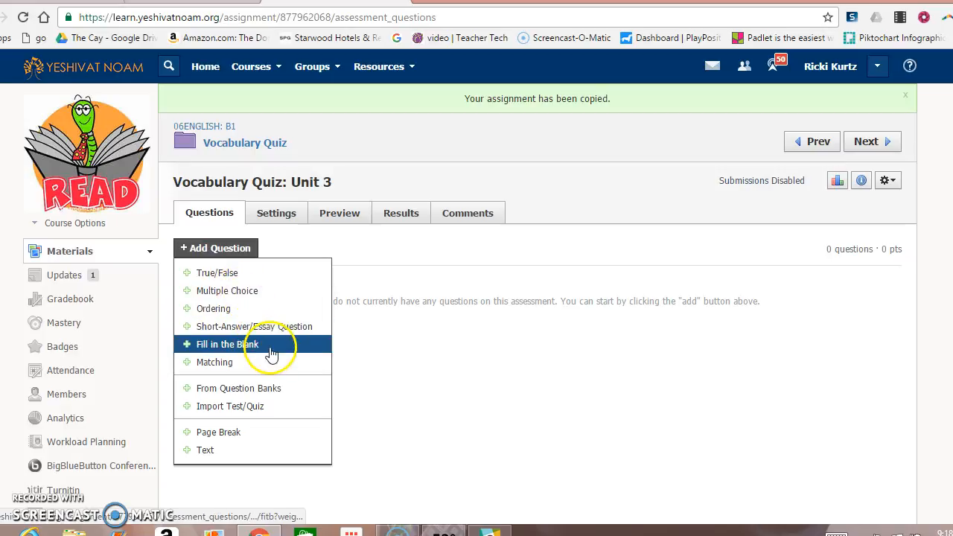
Add a multiple-choice question with the instruction 'Choose the best answer to the question.' in red.
left_click(232, 290)
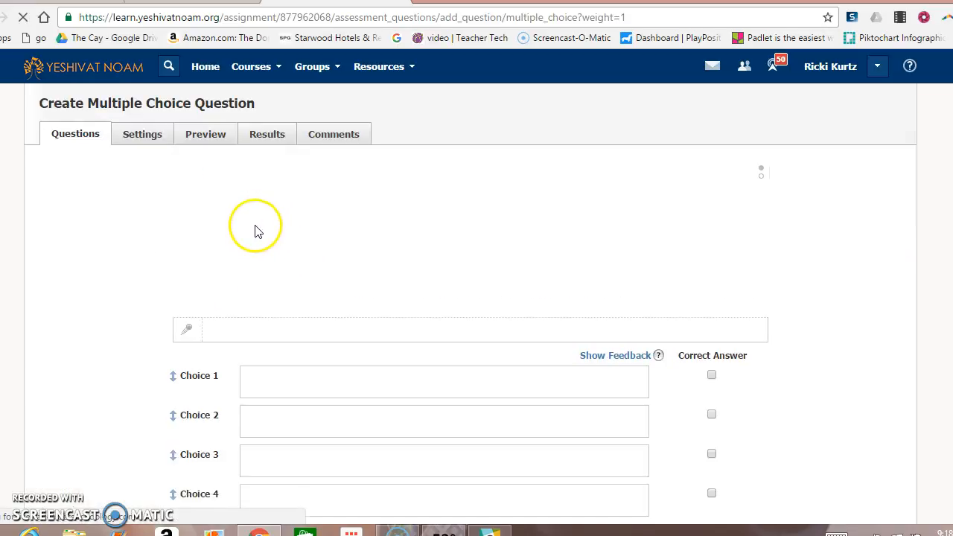
left_click(257, 226)
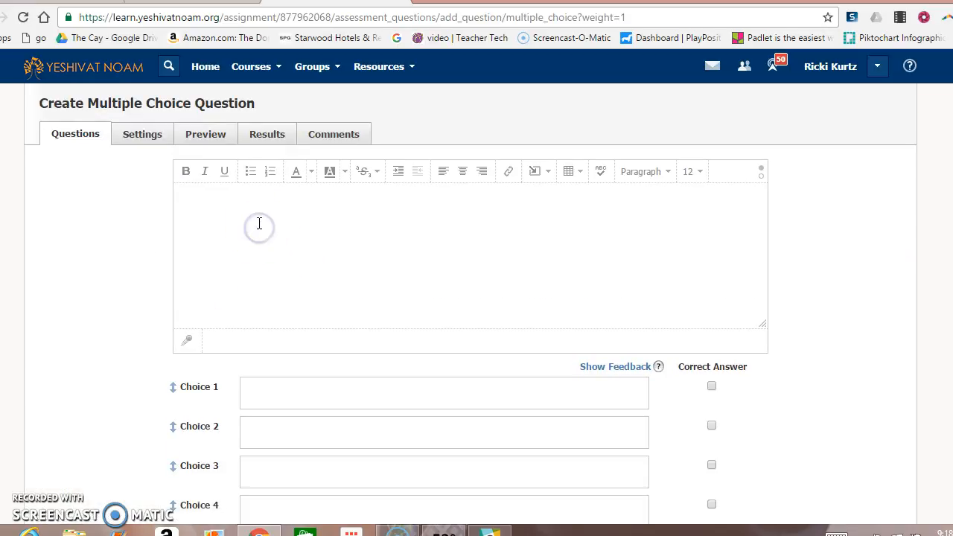
type("W")
key("BackSpace")
type("Find the synonyms for the")
key("BackSpace")
key("BackSpace")
key("BackSpace")
key("BackSpace")
key("BackSpace")
key("BackSpace")
key("BackSpace")
key("BackSpace")
key("BackSpace")
key("BackSpace")
key("BackSpace")
key("BackSpace")
key("BackSpace")
key("BackSpace")
key("BackSpace")
key("BackSpace")
key("BackSpace")
key("BackSpace")
key("BackSpace")
key("BackSpace")
type("Choose the best answer to the question.")
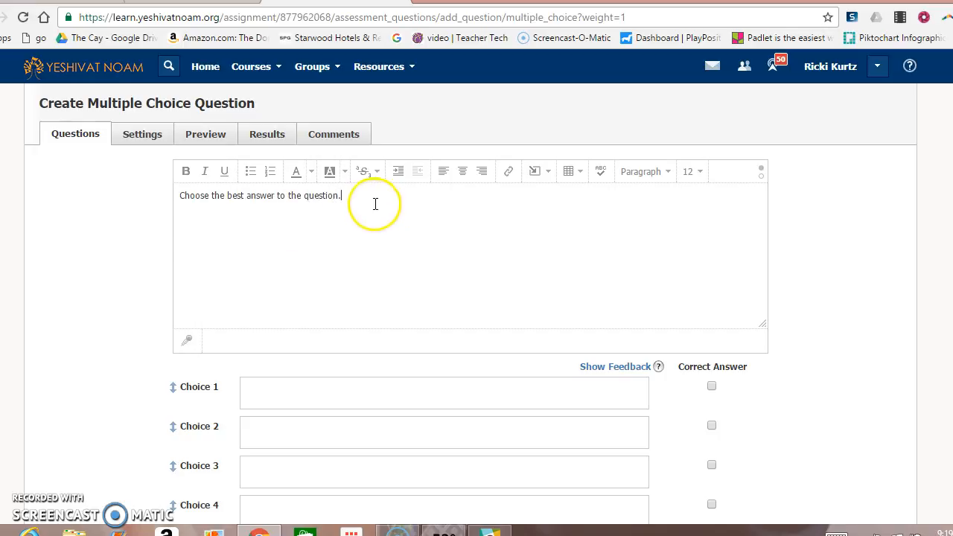
left_click_drag(372, 198, 179, 195)
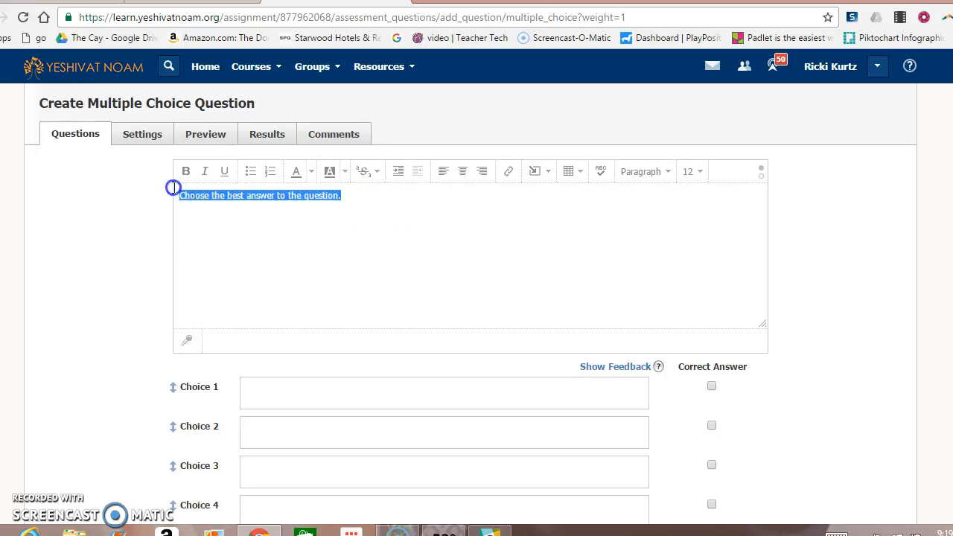
left_click(311, 172)
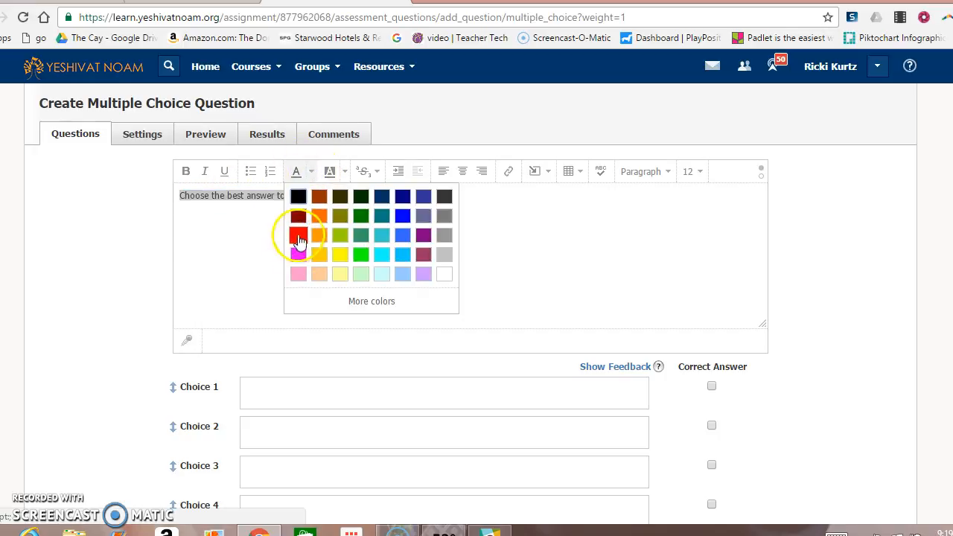
left_click(296, 237)
left_click(347, 196)
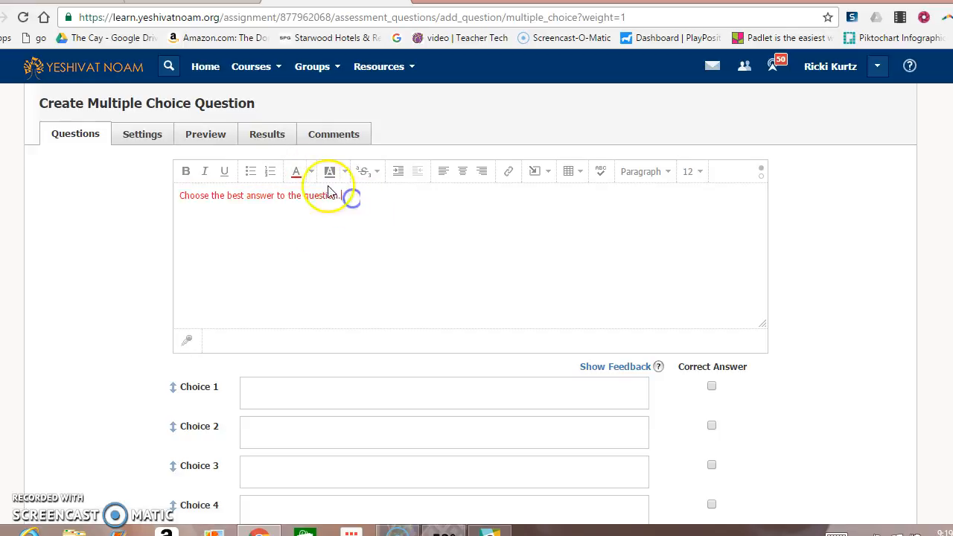
left_click(311, 172)
left_click(299, 195)
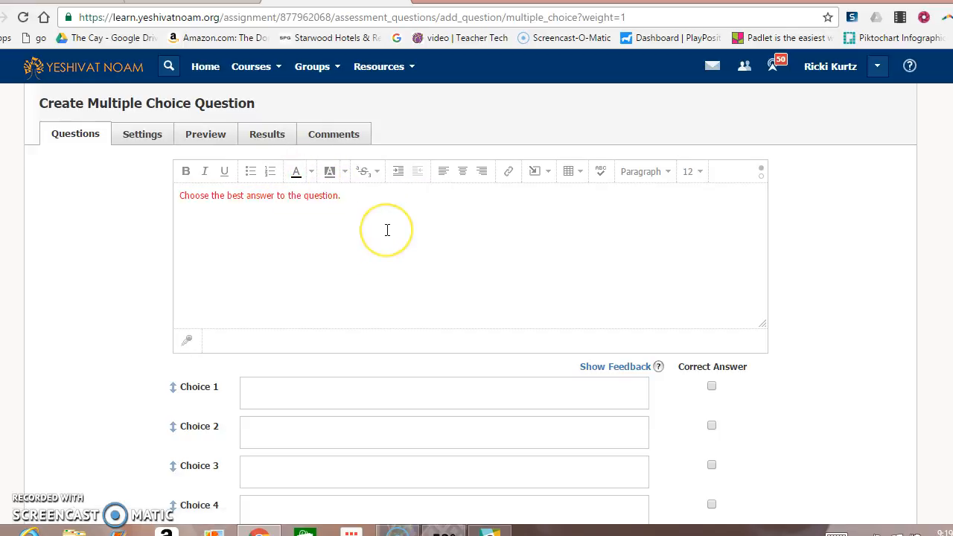
On a new line, type 'What is the name of the general studies assistant principal?'.
left_click(368, 214)
key("Return")
type("What is the name of the G")
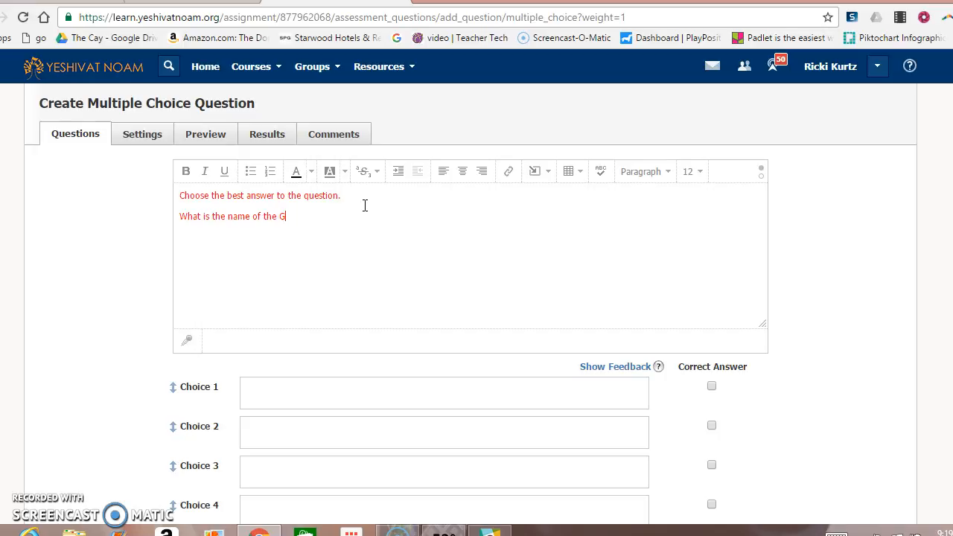
key("BackSpace")
type("general studies assistant principal?")
left_click_drag(419, 216, 165, 216)
Highlight the question line, enter four staff names as answer choices, and mark the third correct.
left_click(326, 175)
left_click(304, 232)
left_click(285, 399)
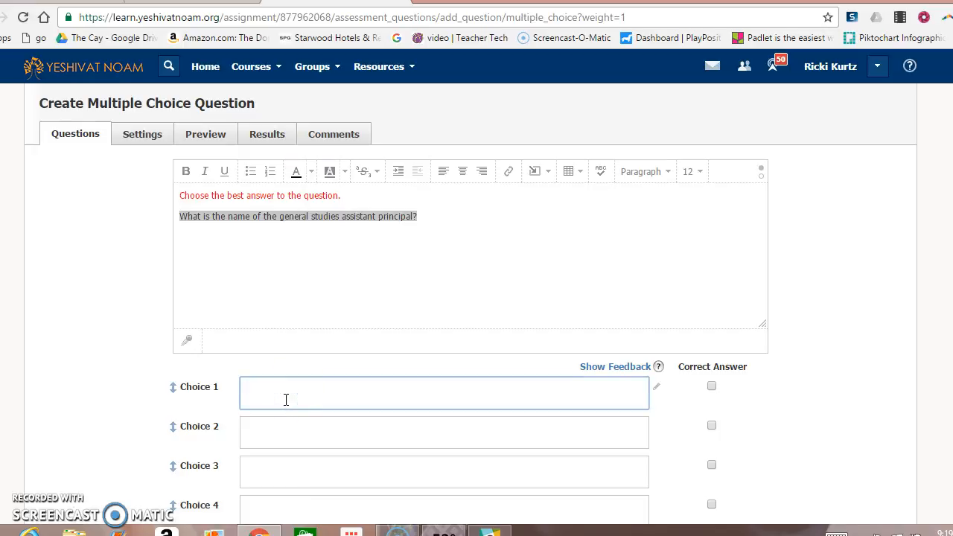
left_click(276, 443)
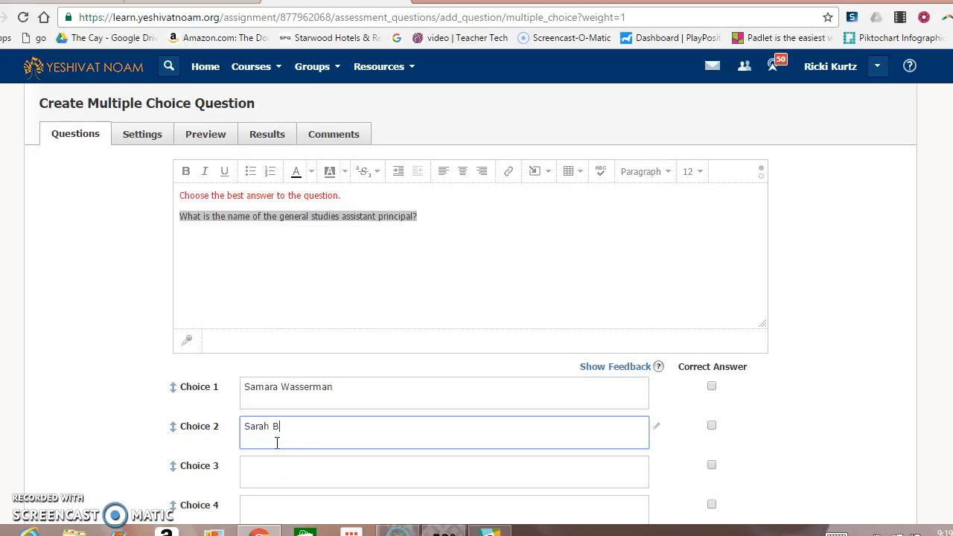
left_click(274, 469)
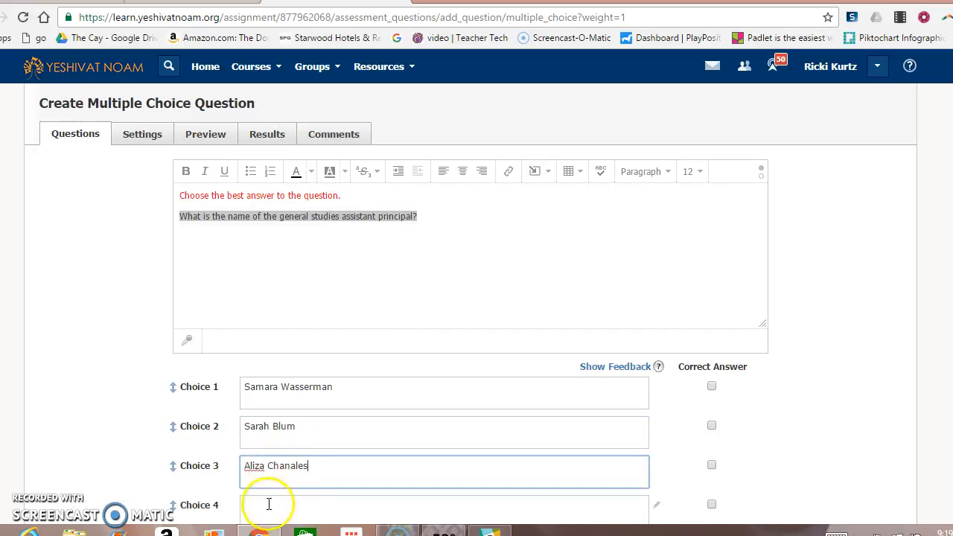
left_click(268, 504)
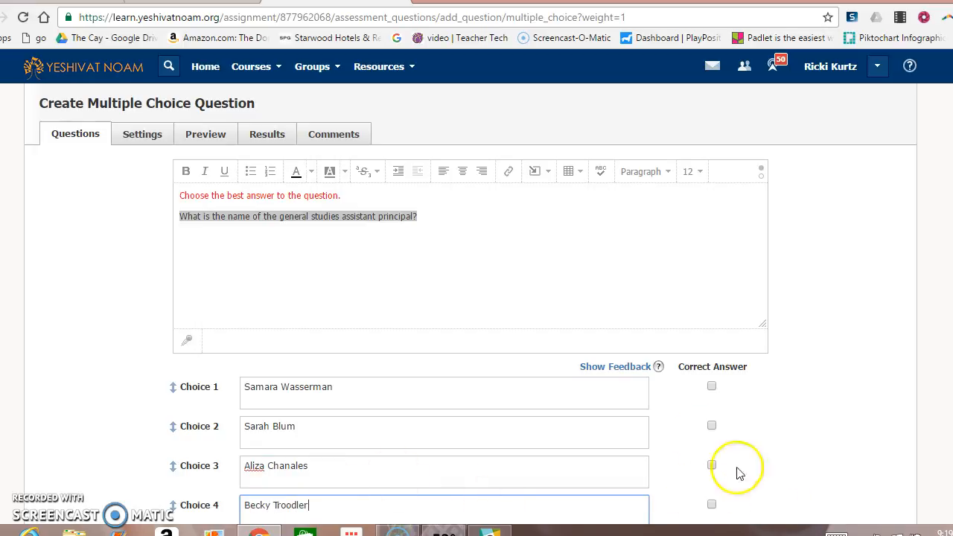
left_click(712, 465)
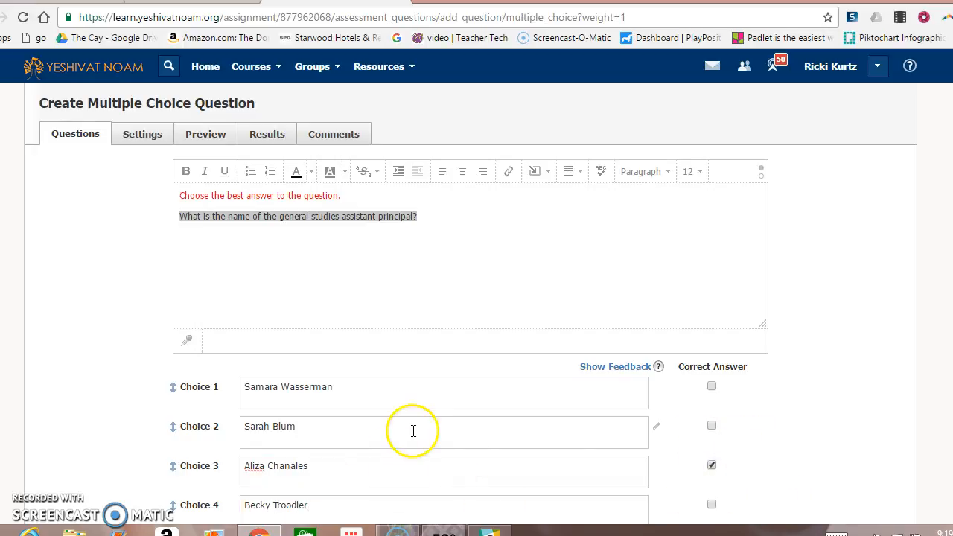
Change the question's point value from 10 to 1.
scroll(476, 298, "down", 3)
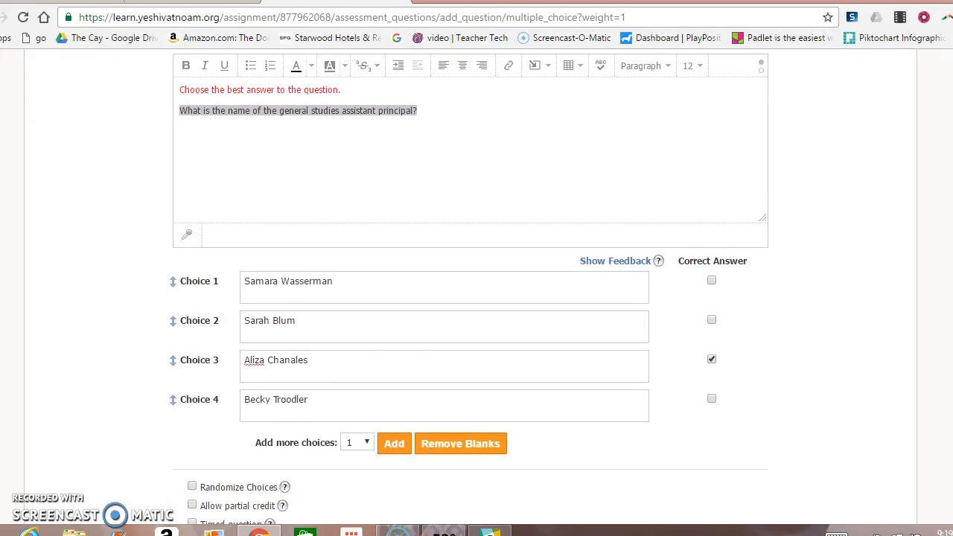
scroll(735, 428, "down", 3)
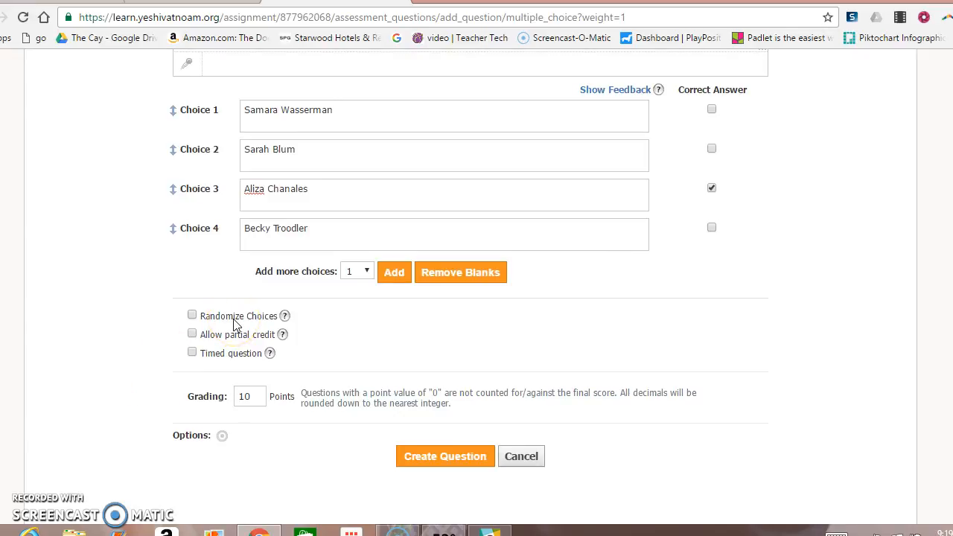
left_click(248, 394)
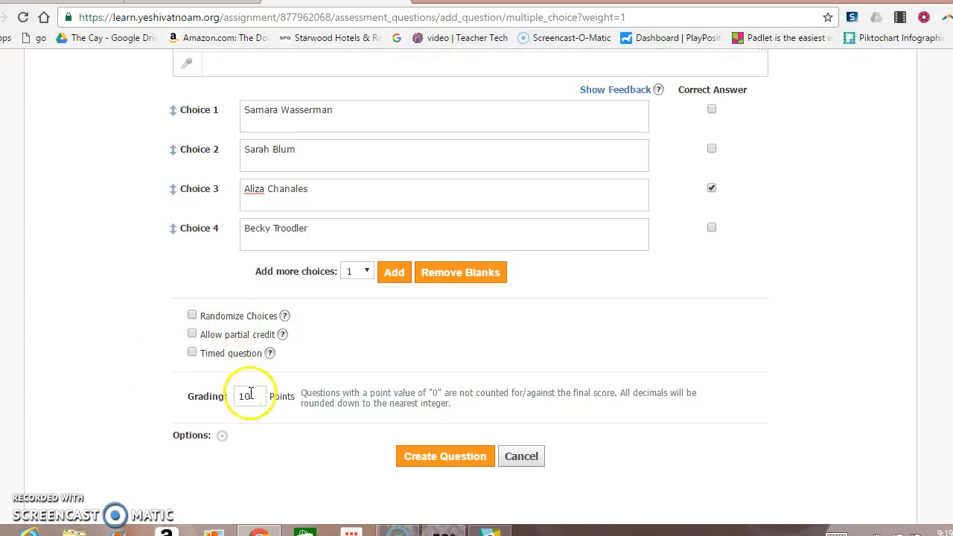
key("BackSpace")
key("BackSpace")
type("1")
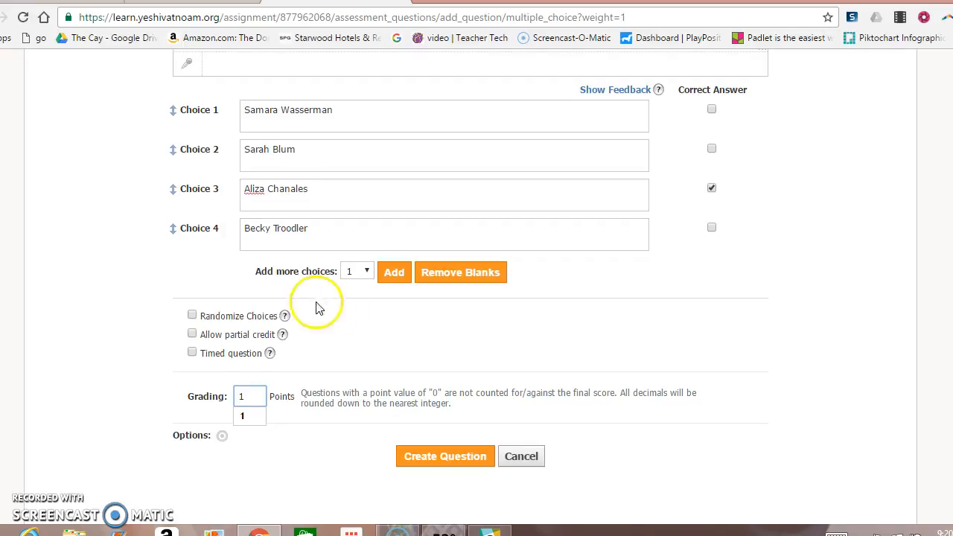
Align the question to School > Fall Semester > English > Vocabulary Fall and save it.
left_click(221, 439)
left_click(361, 206)
left_click(296, 266)
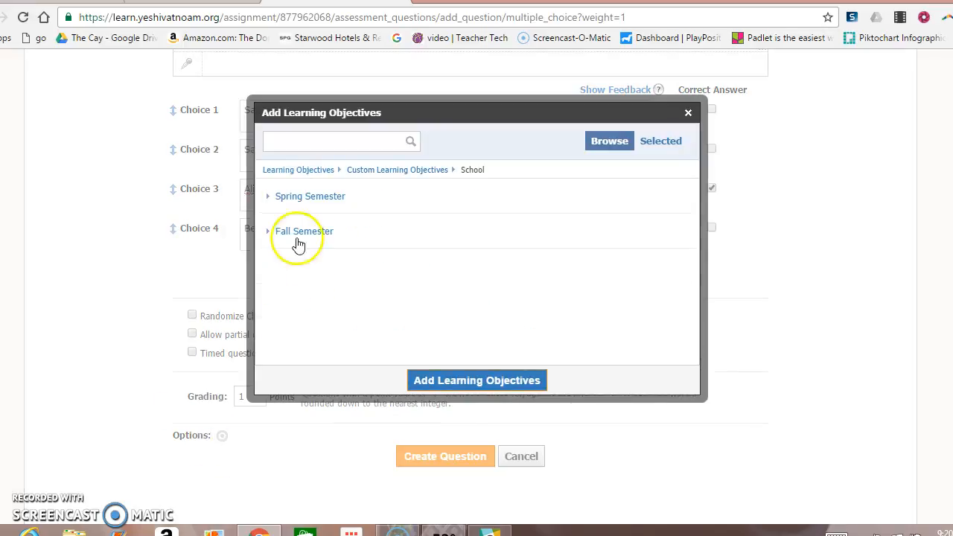
left_click(294, 231)
left_click(299, 258)
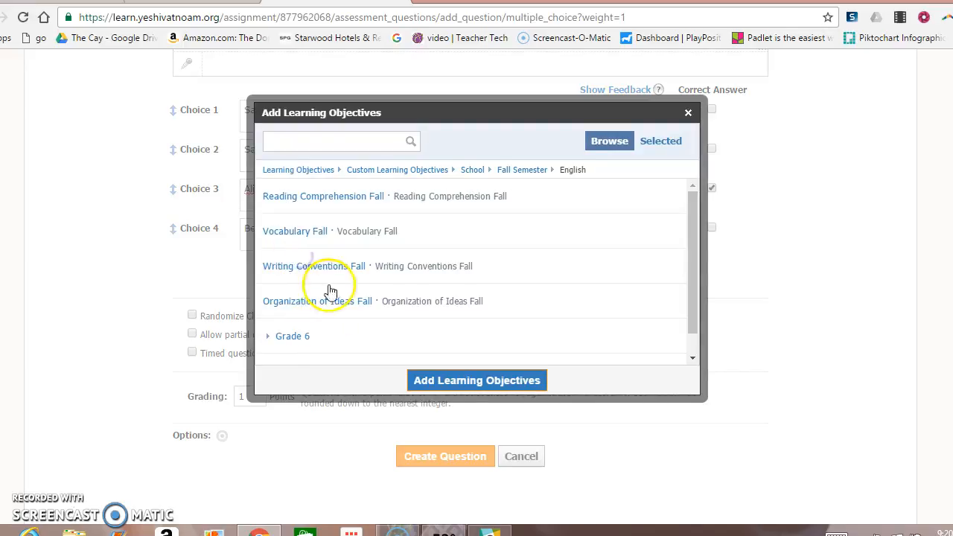
left_click(311, 243)
left_click(459, 388)
left_click(442, 499)
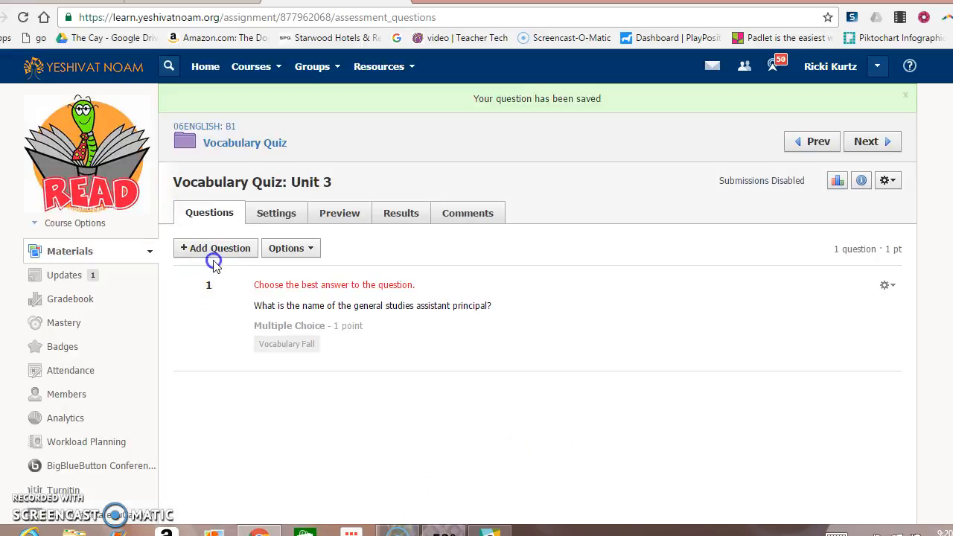
left_click(215, 250)
Add a True/False question 'Middle School is amazing!!!!' with a red instruction line above it.
left_click(225, 287)
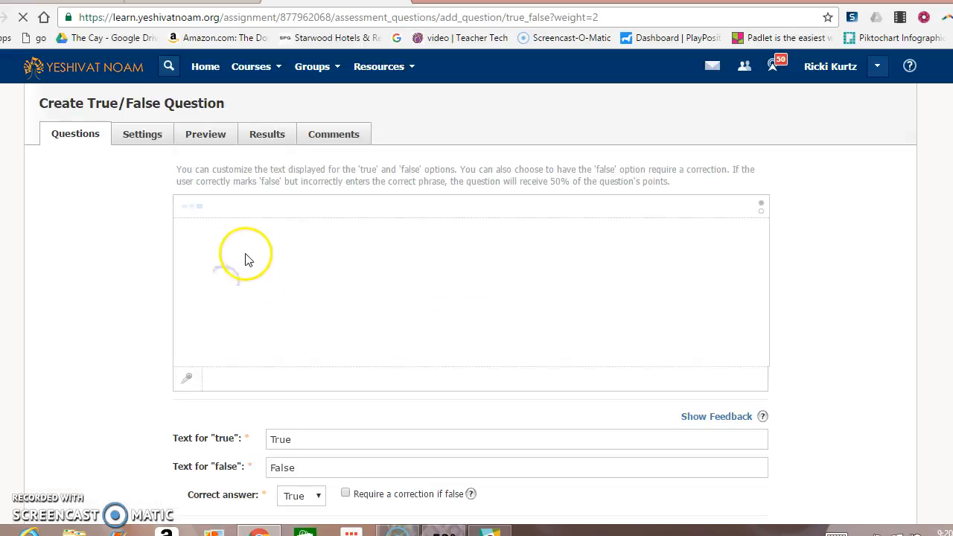
left_click(254, 263)
type("Middle School is amazing!!!!")
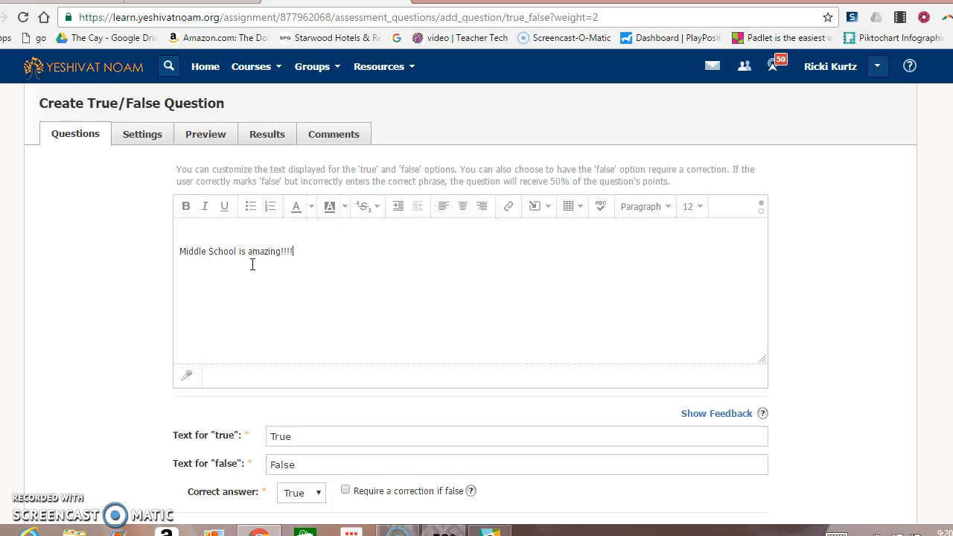
left_click(233, 234)
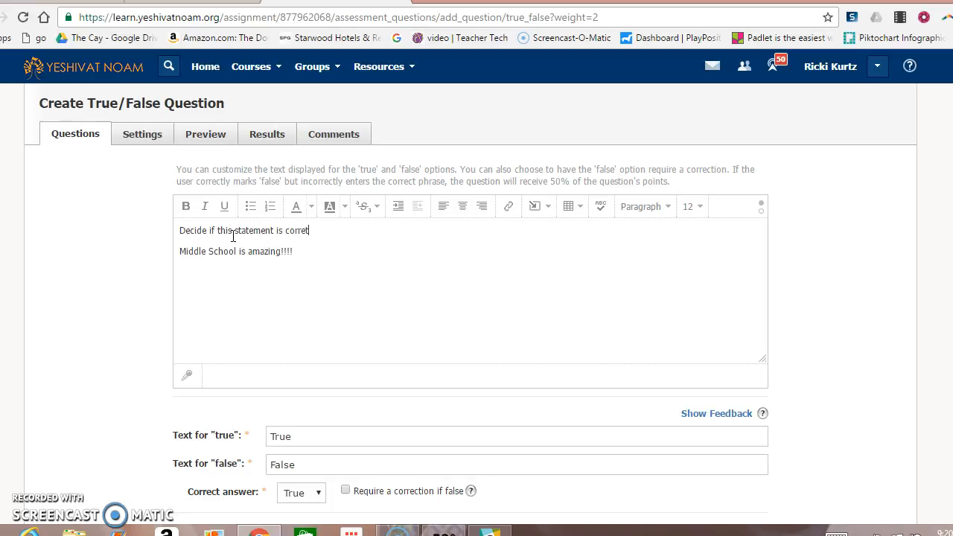
left_click_drag(318, 231, 200, 233)
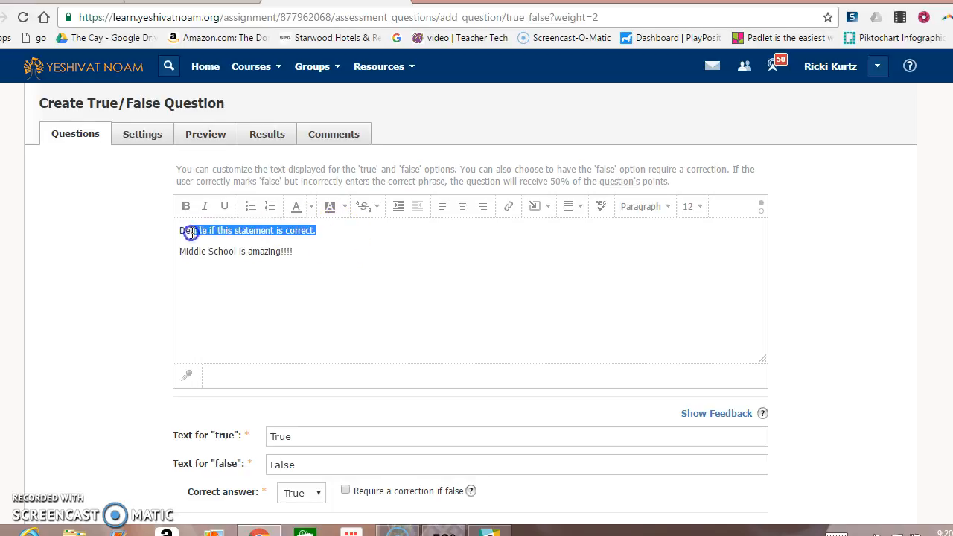
left_click(311, 206)
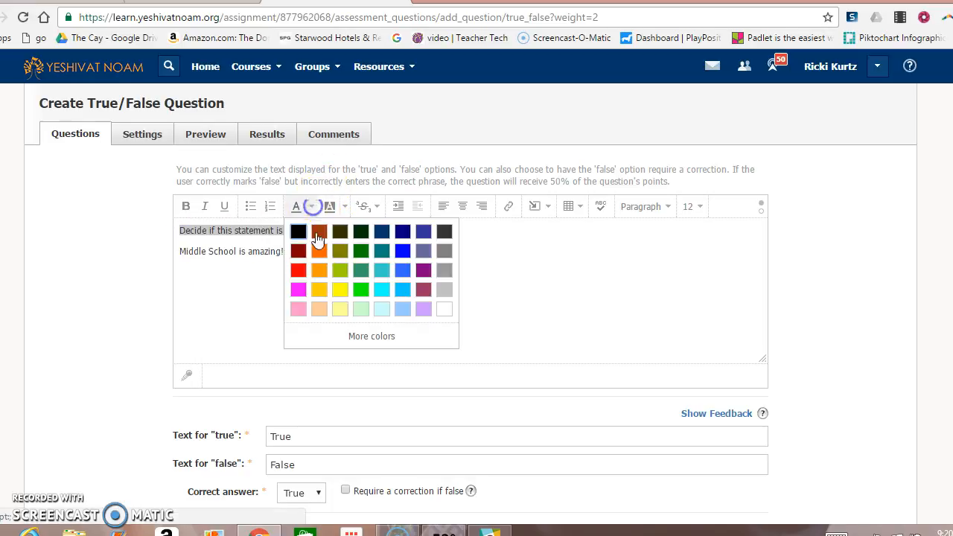
left_click(294, 277)
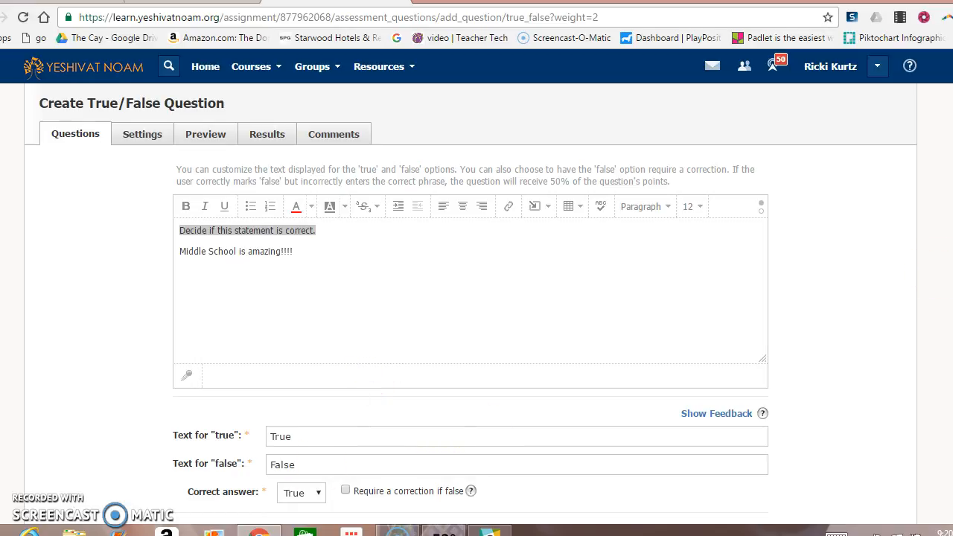
Set the question to 1 point, tag it Vocabulary Fall, and save it.
scroll(470, 298, "down", 3)
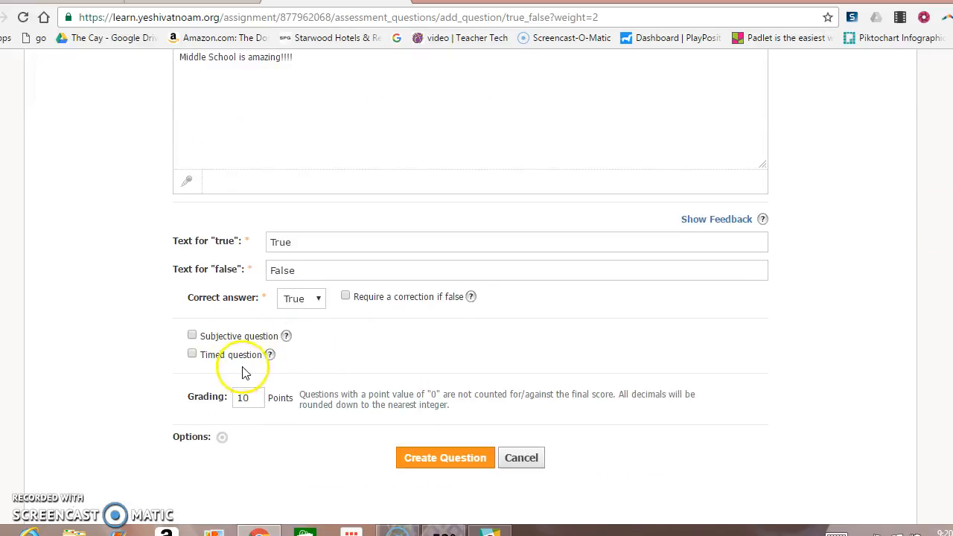
left_click(251, 399)
key("BackSpace")
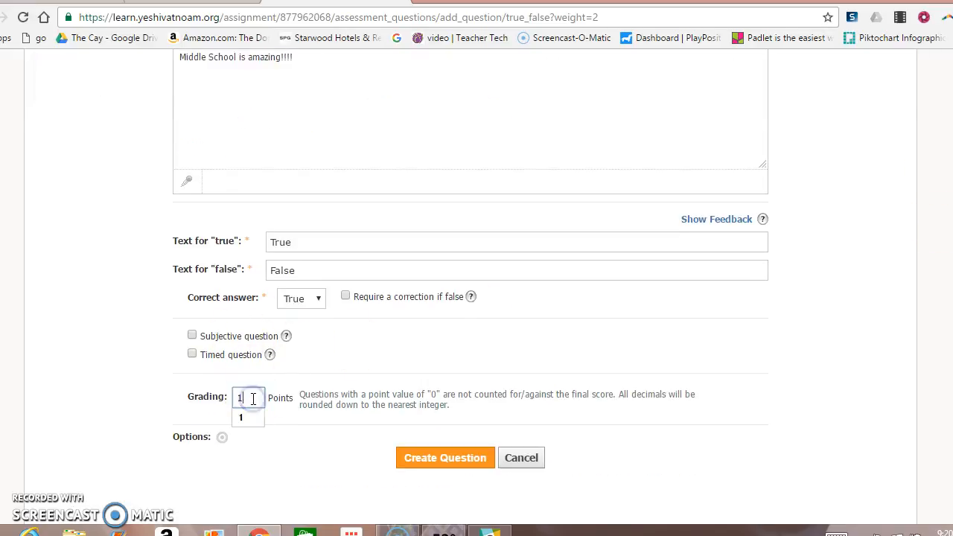
left_click(222, 437)
left_click(320, 196)
left_click(290, 268)
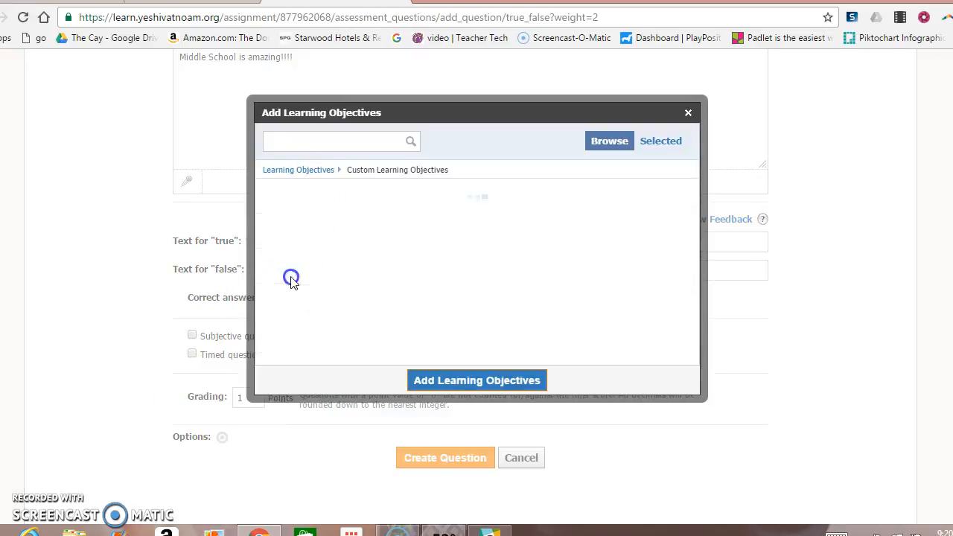
left_click(296, 236)
left_click(304, 234)
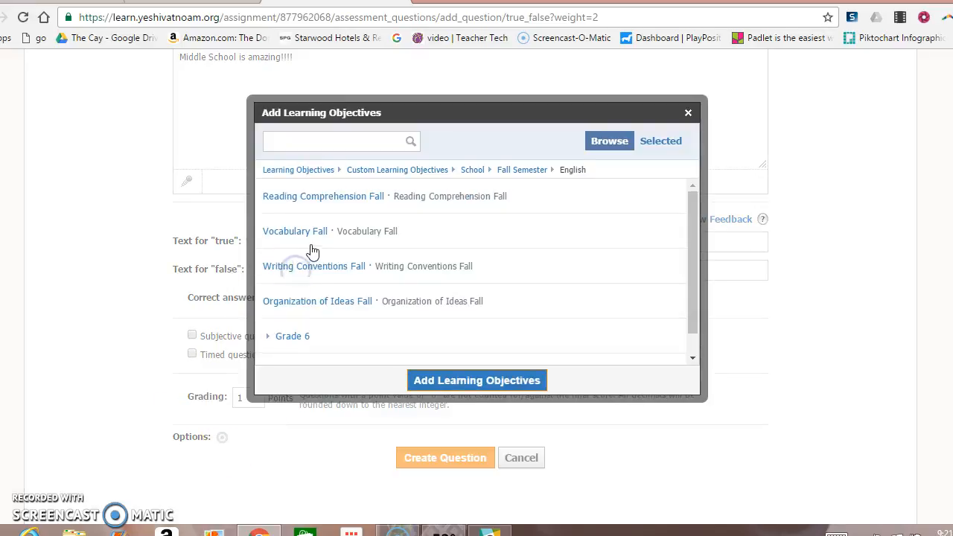
left_click(310, 244)
left_click(439, 380)
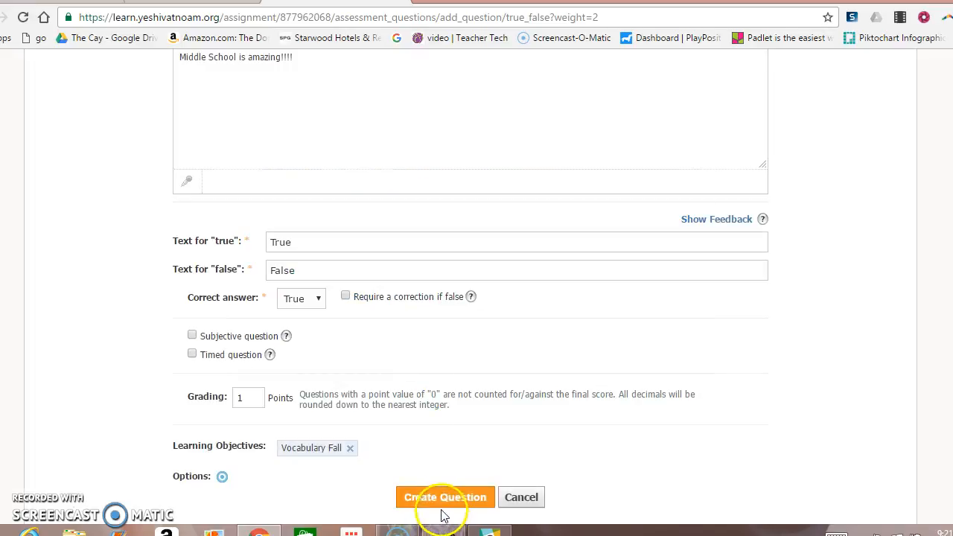
left_click(442, 509)
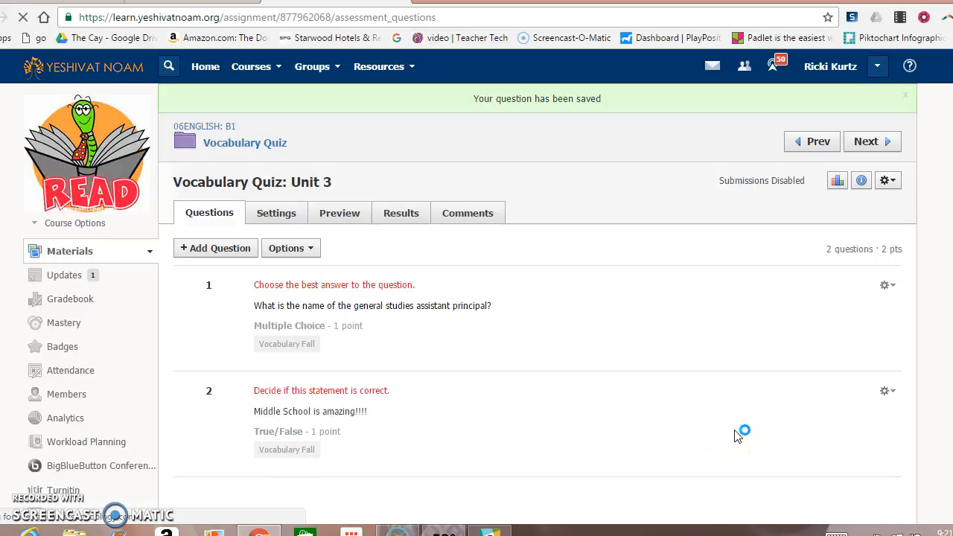
Look over the Unit 3 quiz's Settings tab, then go to the course Gradebook.
left_click(274, 214)
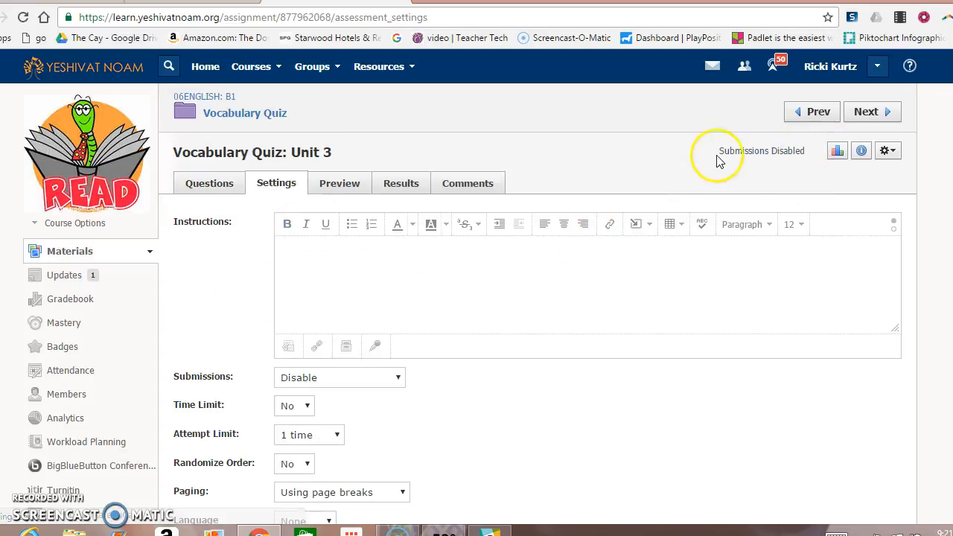
mouse_move(787, 156)
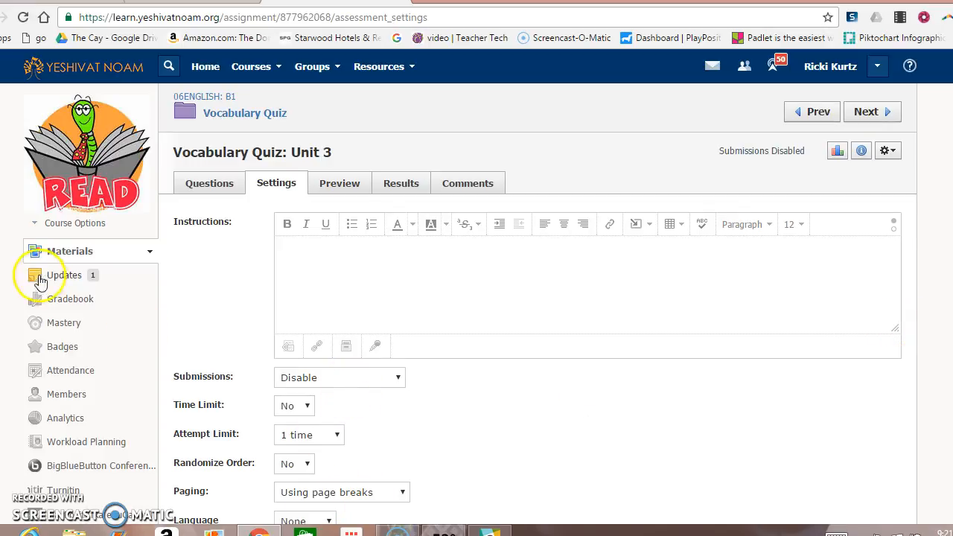
left_click(59, 301)
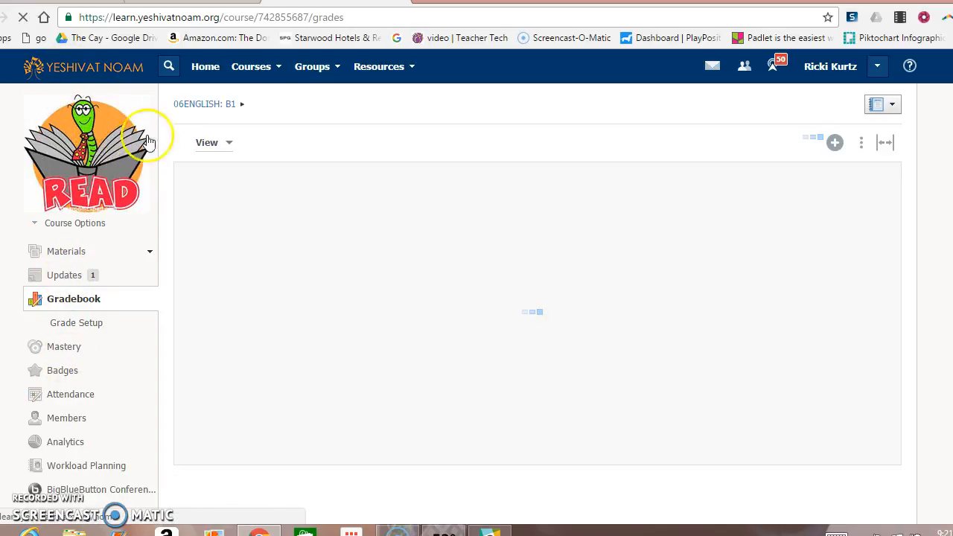
left_click(128, 64)
Open the Nov 21 Vocabulary Quiz: Unit 3 event from the calendar and view the quiz.
left_click(68, 181)
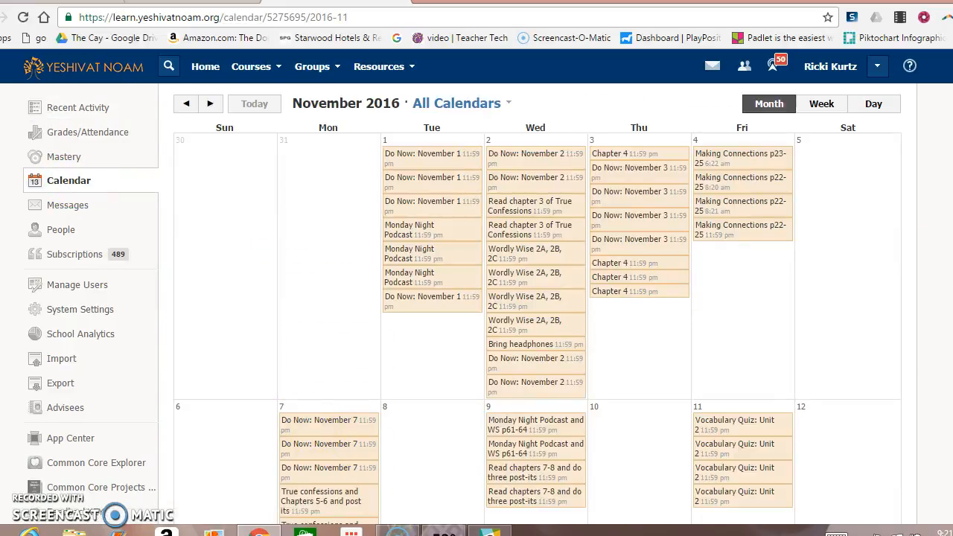
scroll(477, 388, "down", 6)
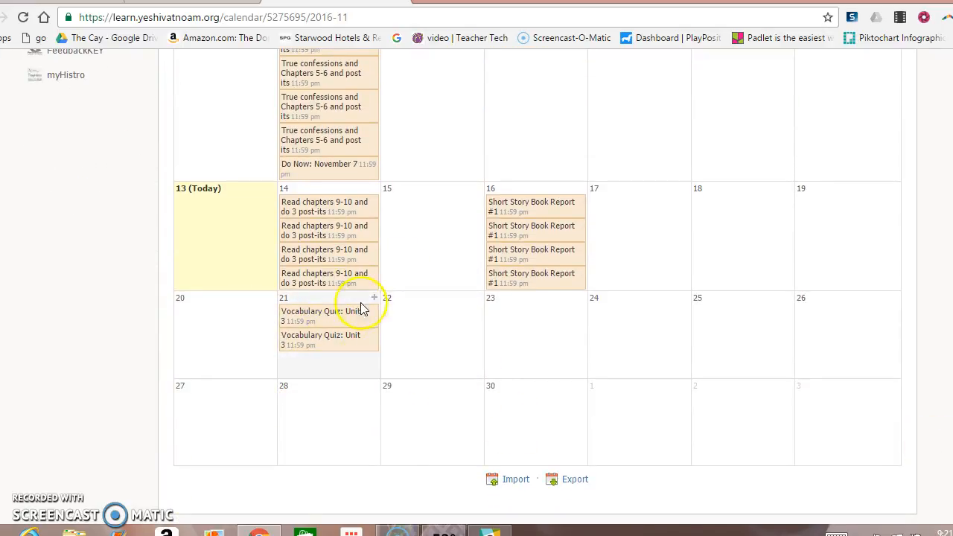
left_click(313, 322)
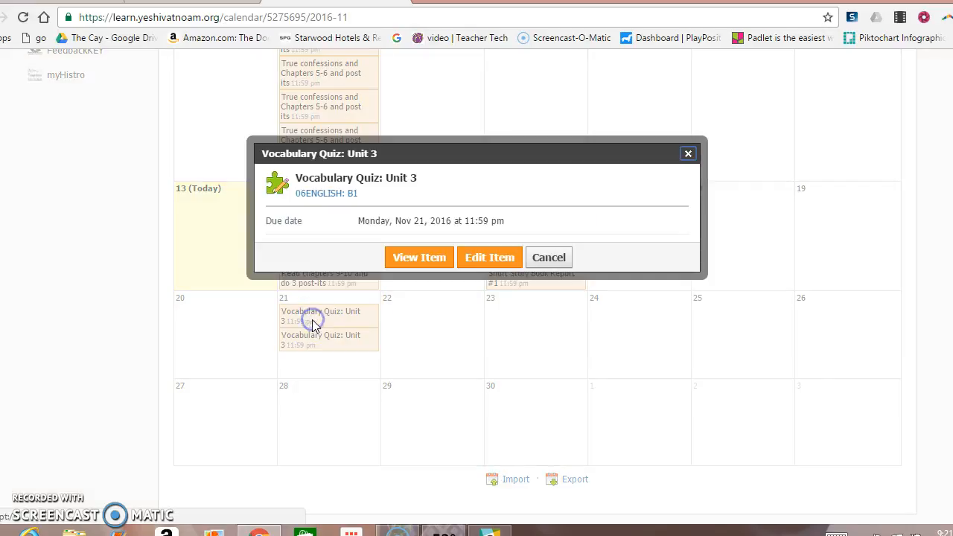
left_click(442, 260)
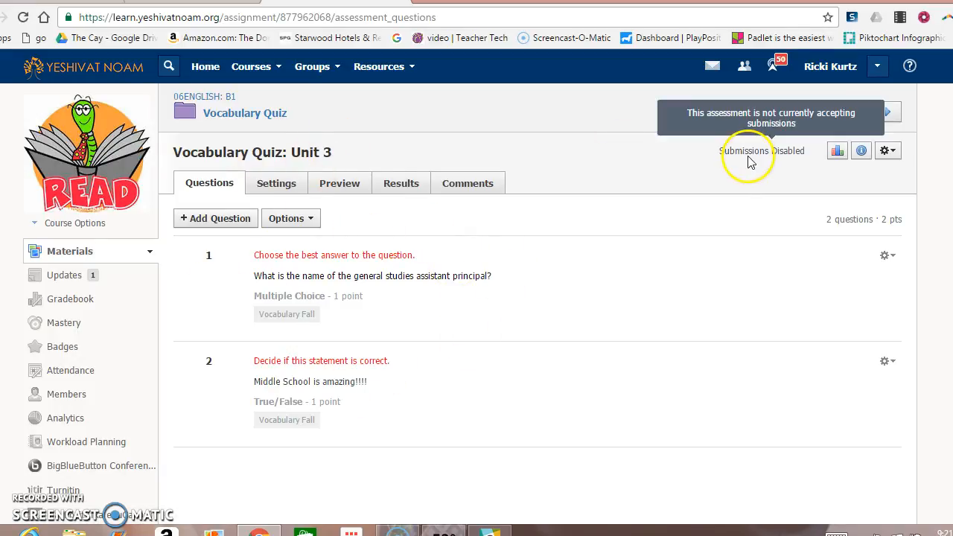
Enable submissions on the quiz's Settings tab.
left_click(272, 191)
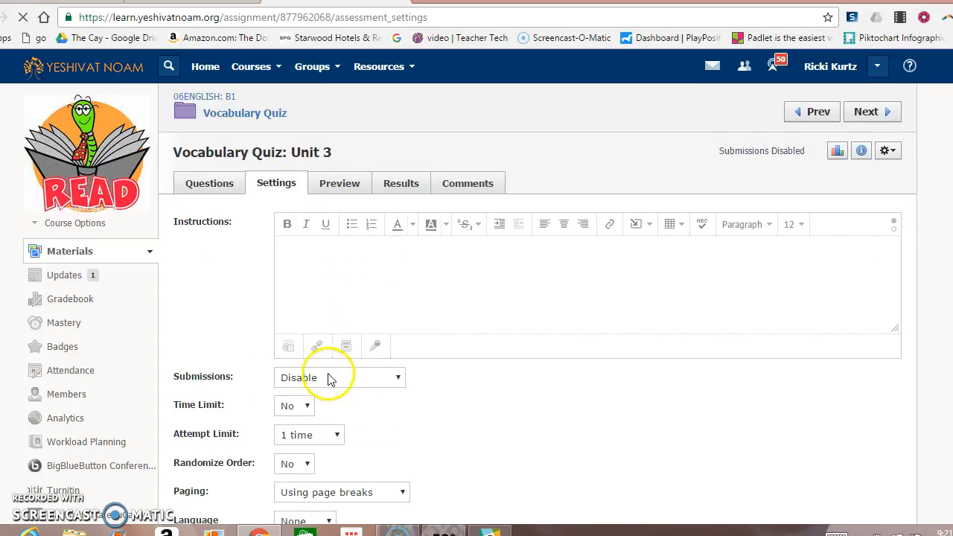
left_click(328, 378)
left_click(322, 397)
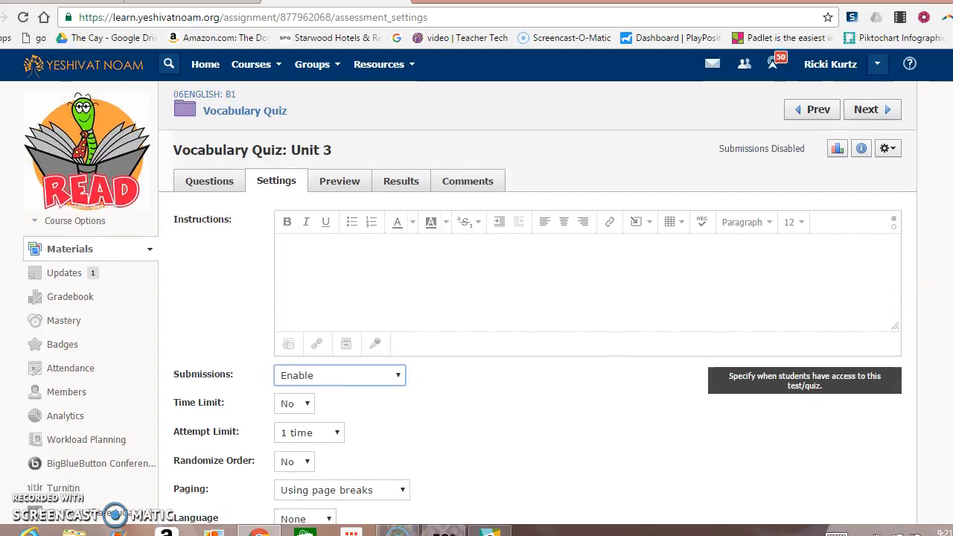
scroll(477, 298, "down", 4)
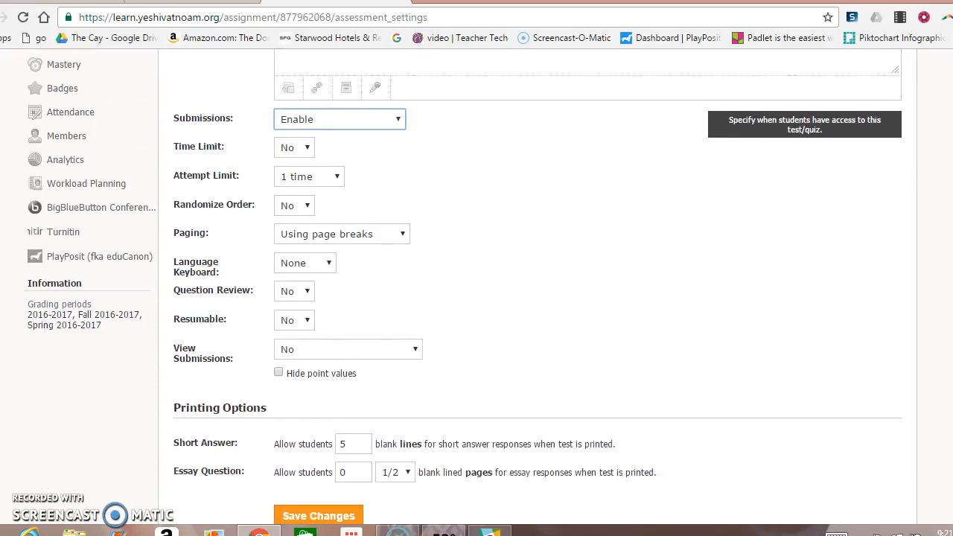
Limit students to 1 attempt and let them view submissions with correct answers.
left_click(305, 181)
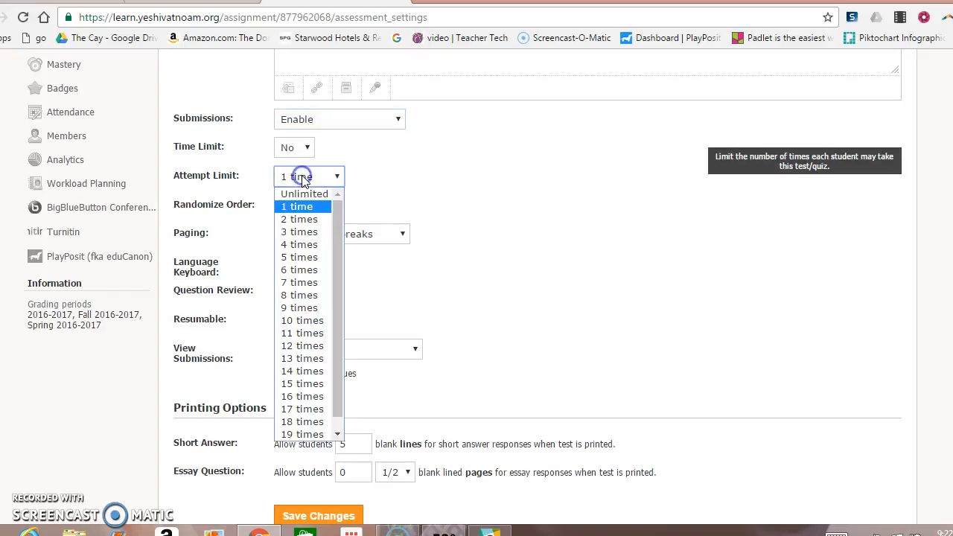
left_click(300, 219)
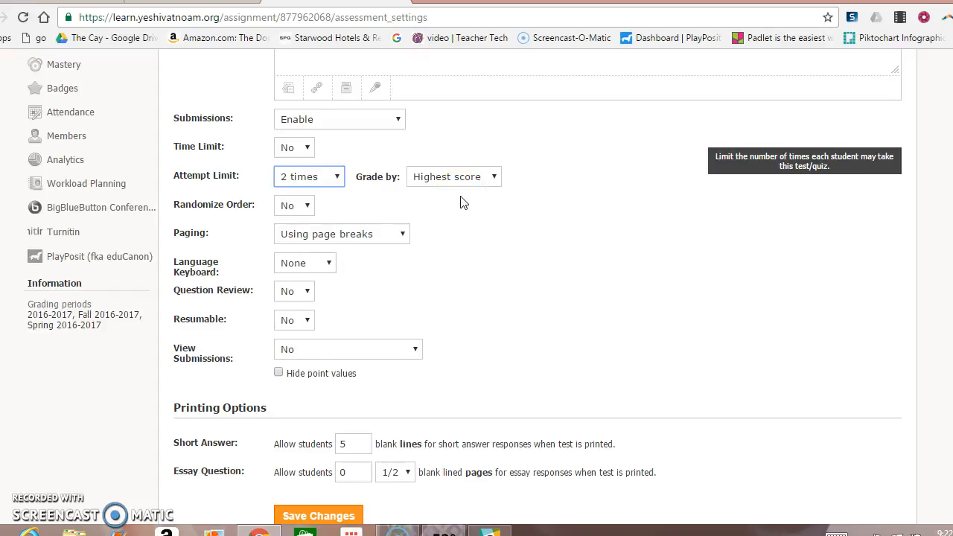
left_click(281, 183)
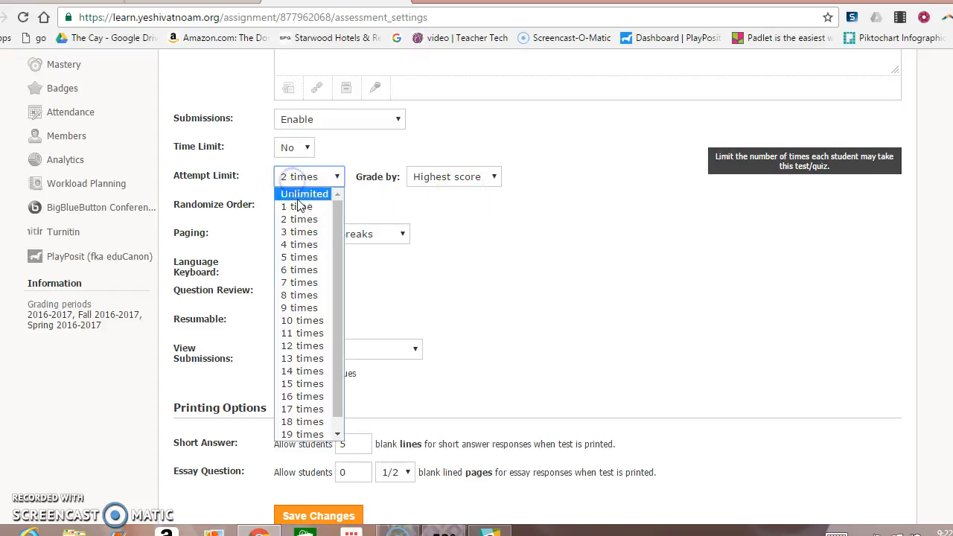
left_click(300, 207)
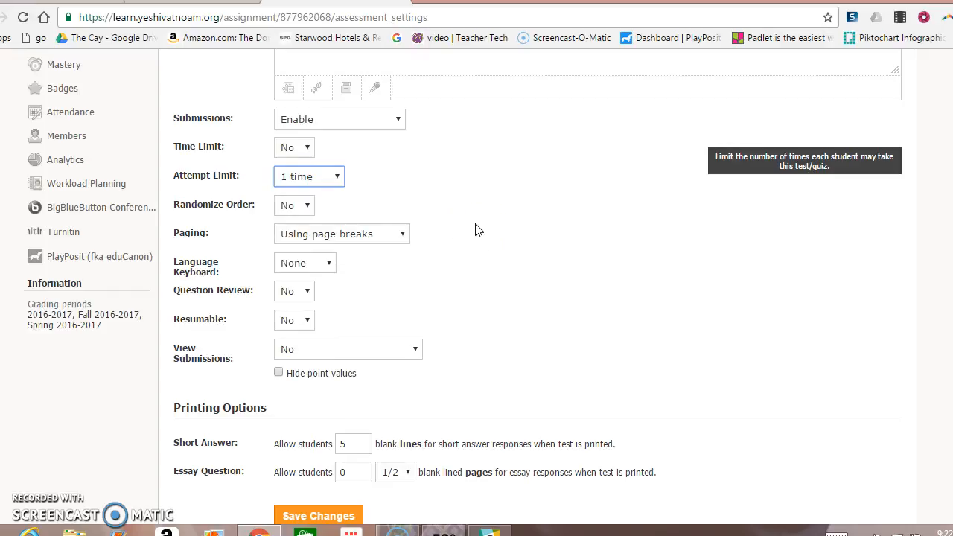
left_click(330, 346)
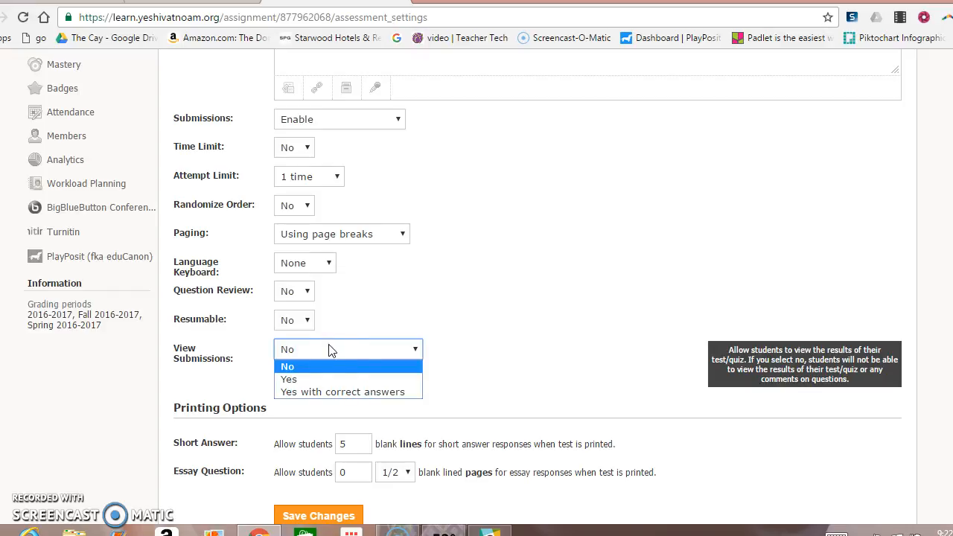
left_click(336, 392)
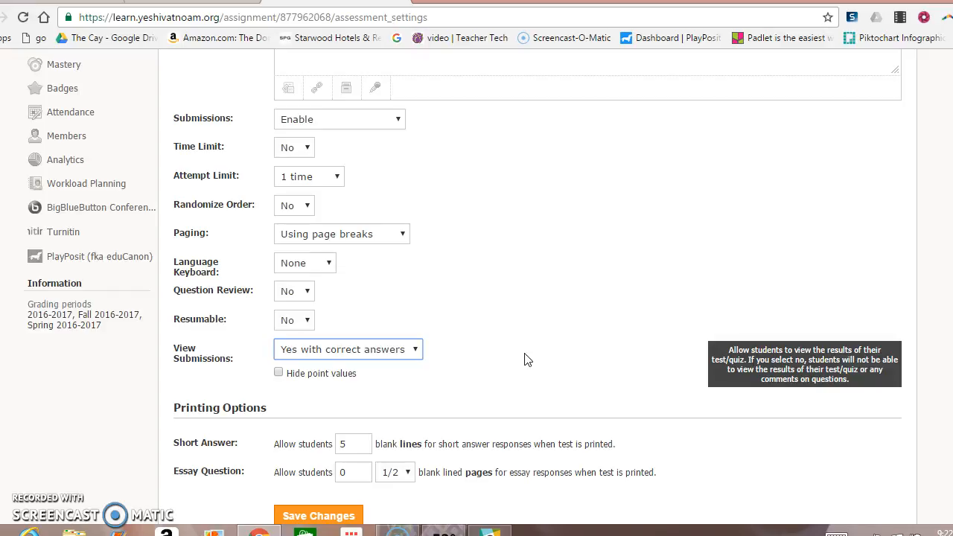
left_click(794, 227)
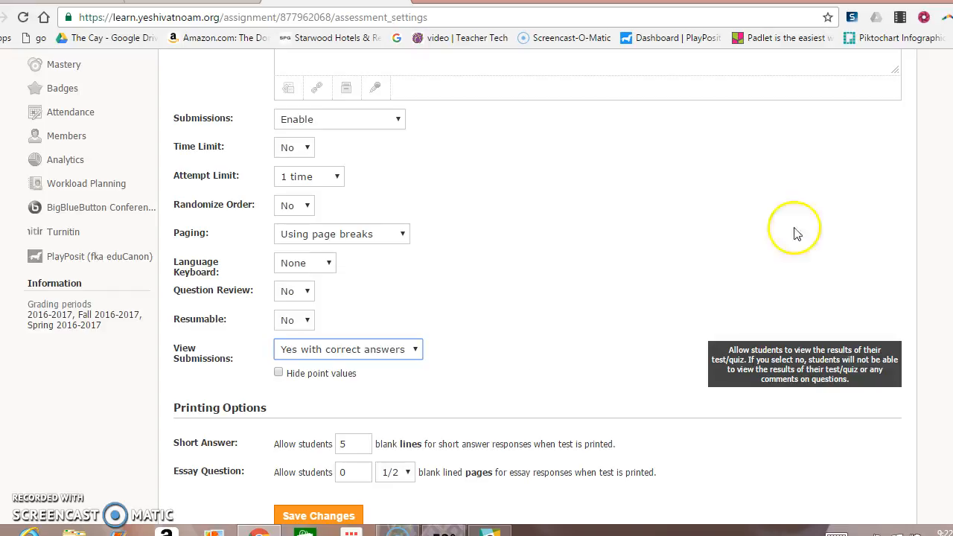
scroll(794, 227, "up", 3)
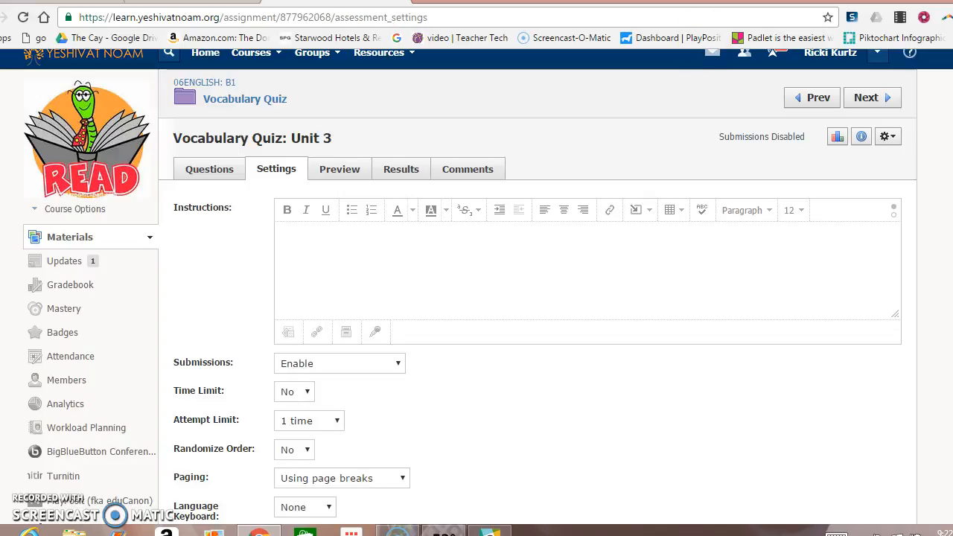
From Home's pending-review reminders, open Vocabulary Quiz: Unit 2 results viewed by question.
left_click(132, 58)
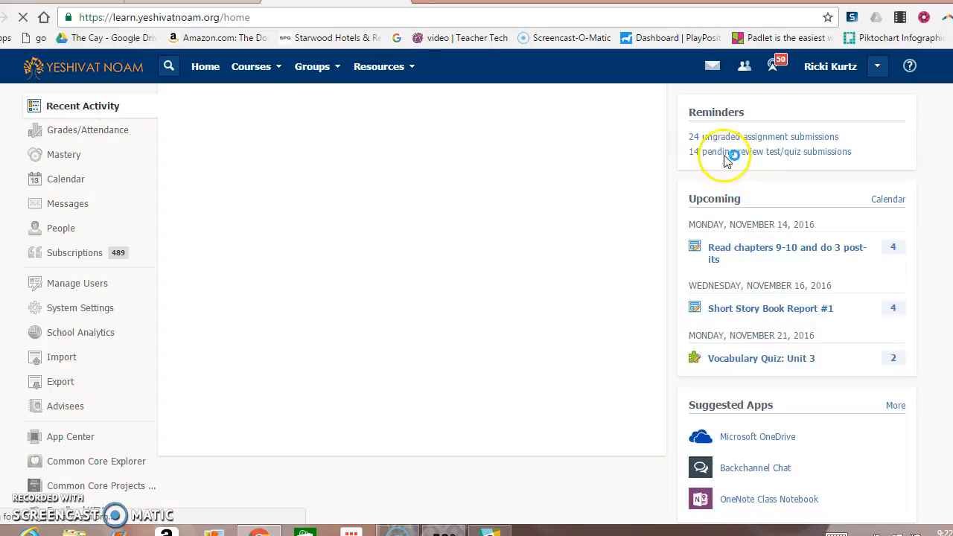
left_click(720, 153)
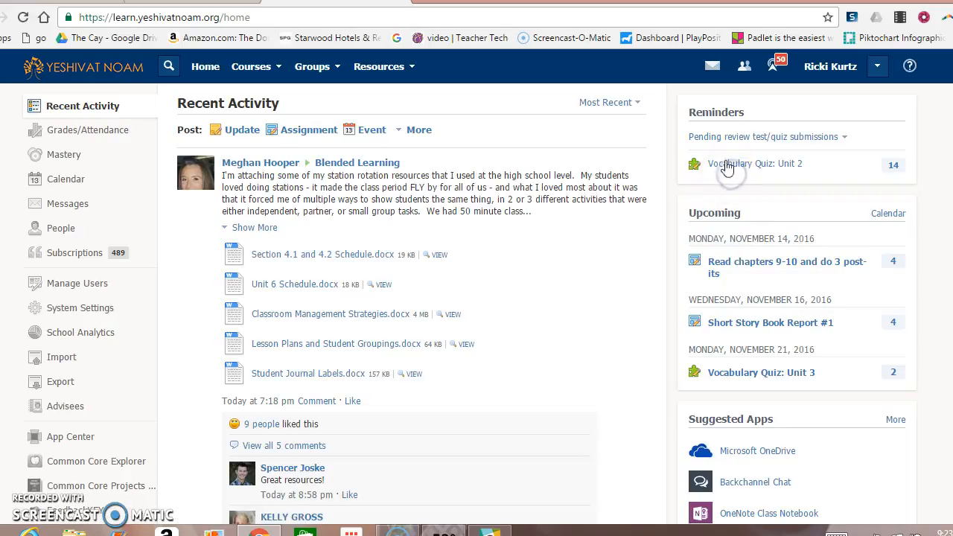
left_click(728, 173)
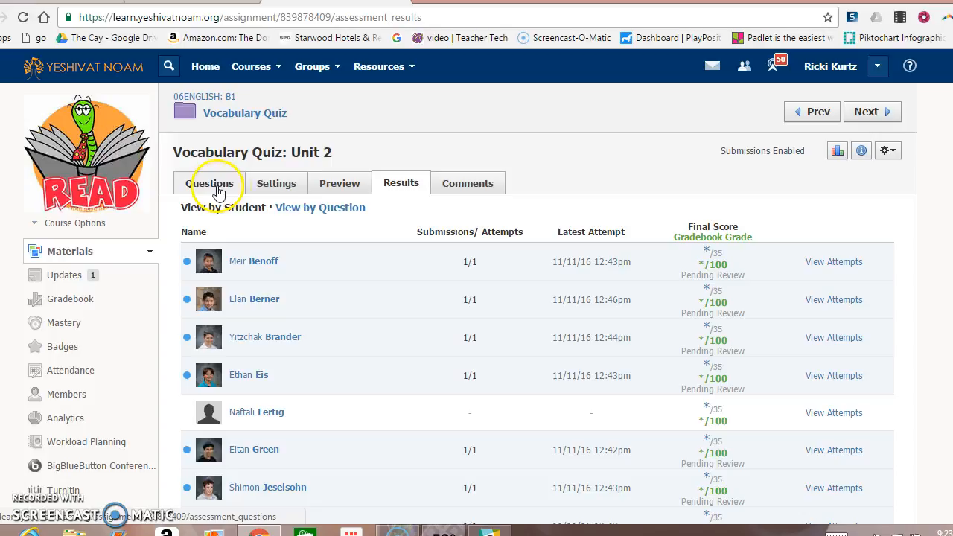
left_click(316, 212)
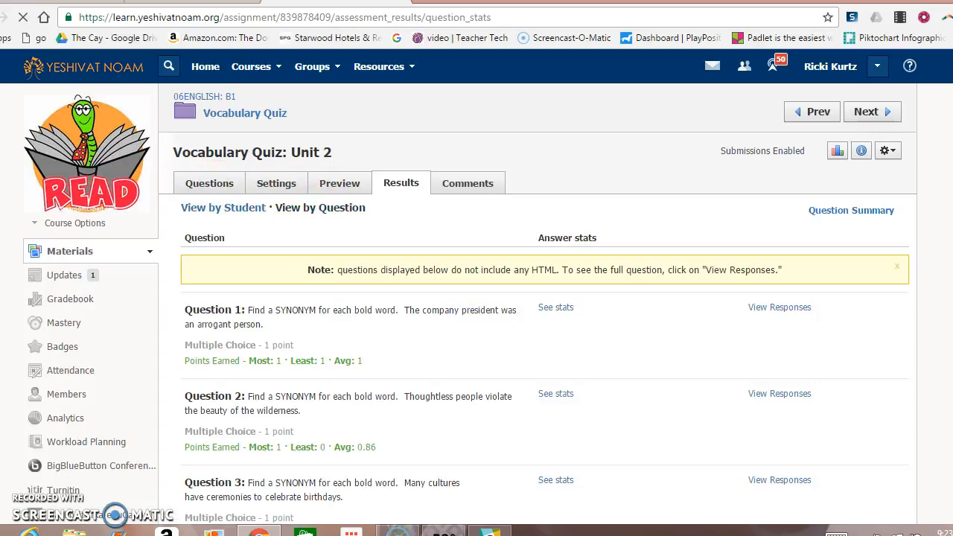
scroll(793, 358, "down", 20)
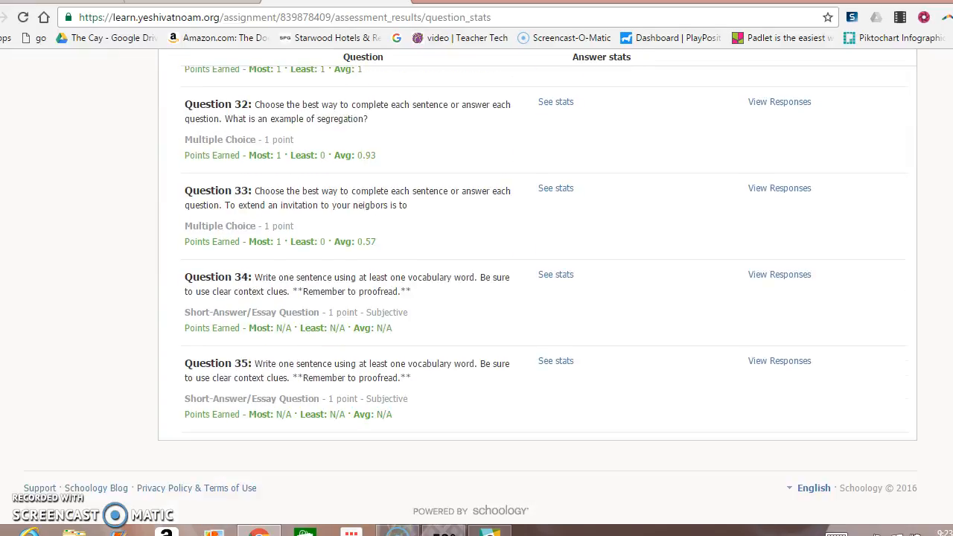
Give the Question 34 student short answers full 1/1 credit and save the scores.
left_click(774, 275)
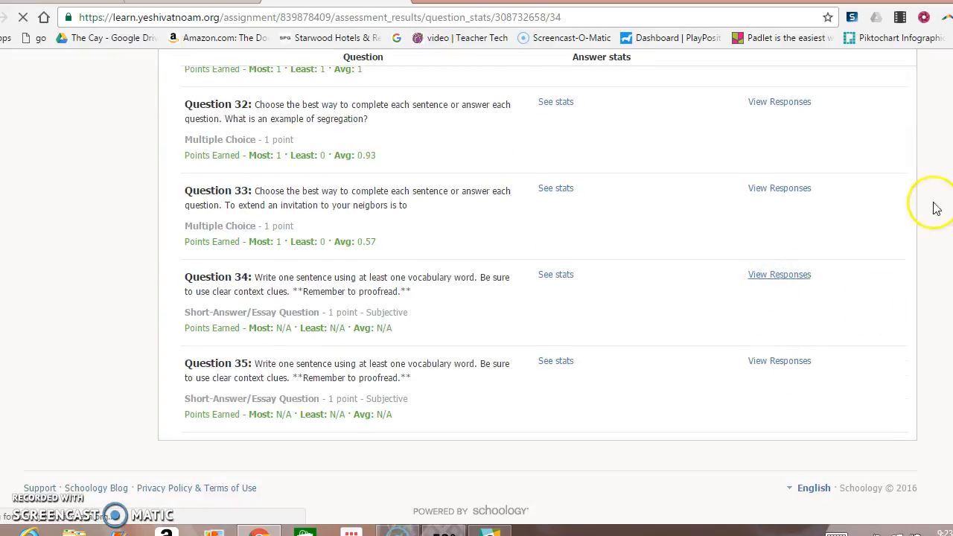
scroll(691, 111, "down", 3)
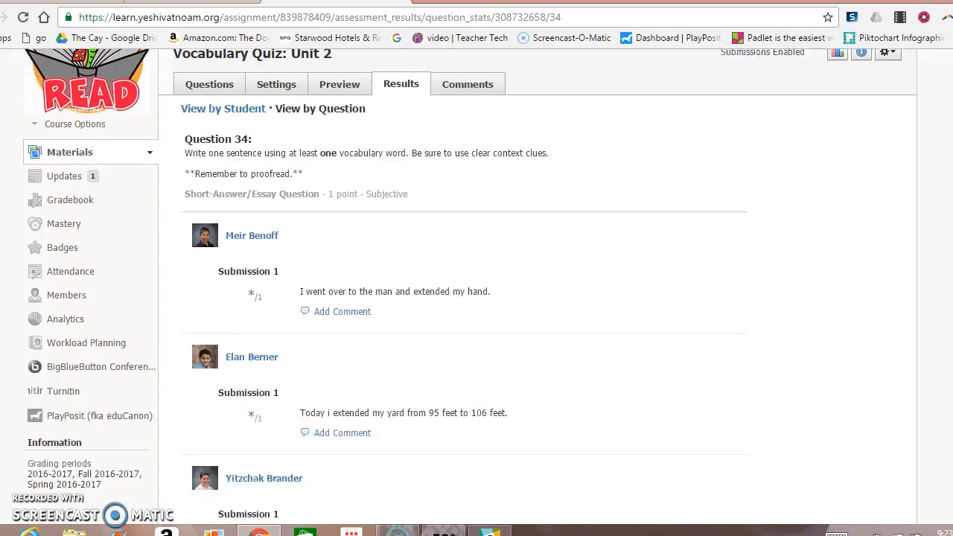
left_click(252, 184)
scroll(247, 265, "up", 1)
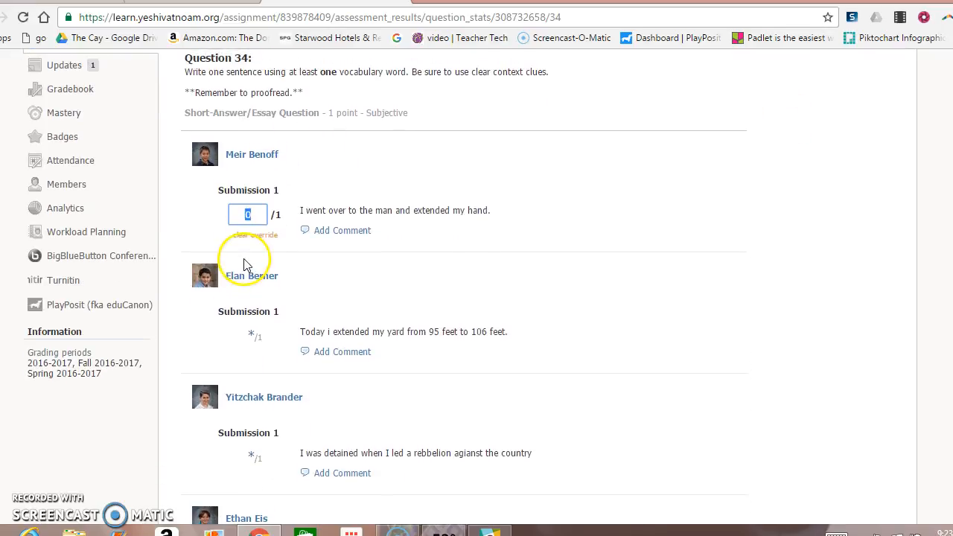
left_click(248, 336)
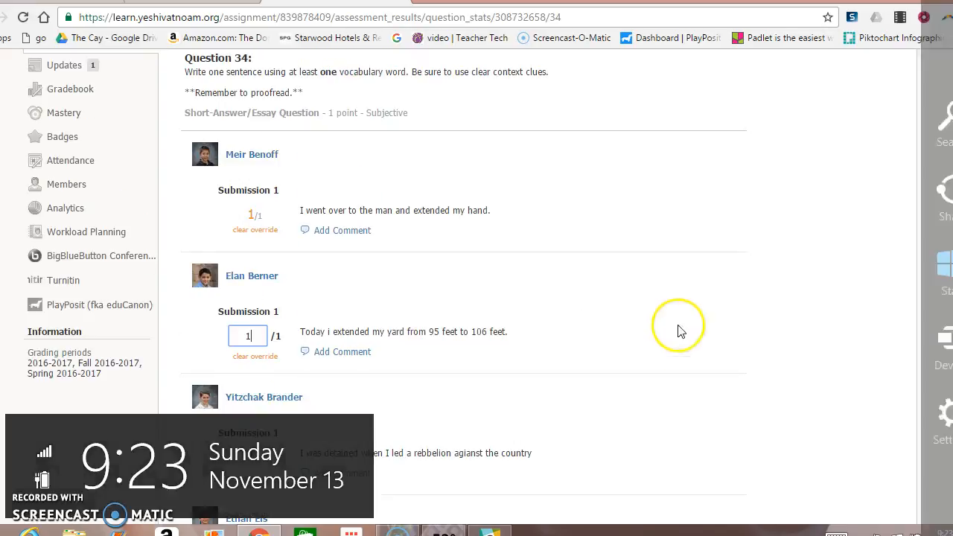
scroll(239, 378, "down", 20)
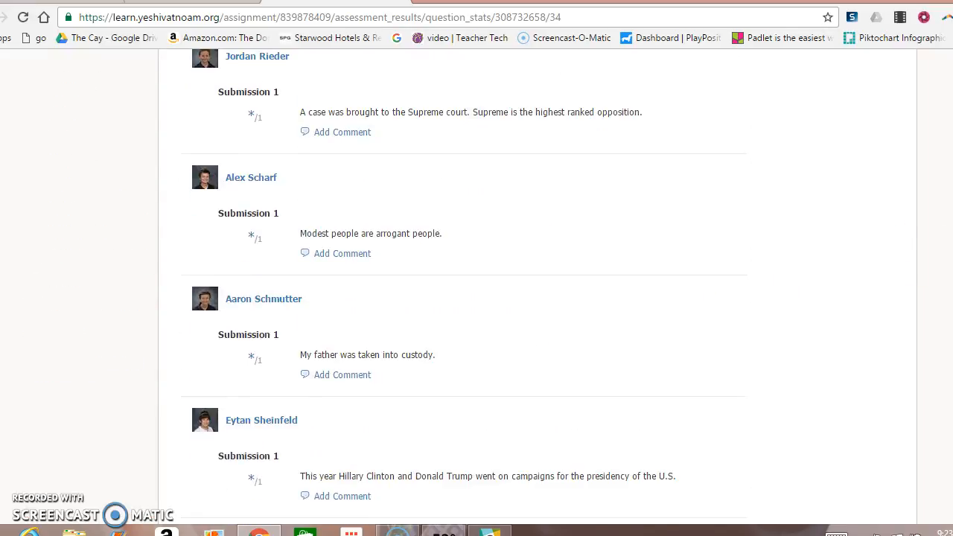
left_click(206, 398)
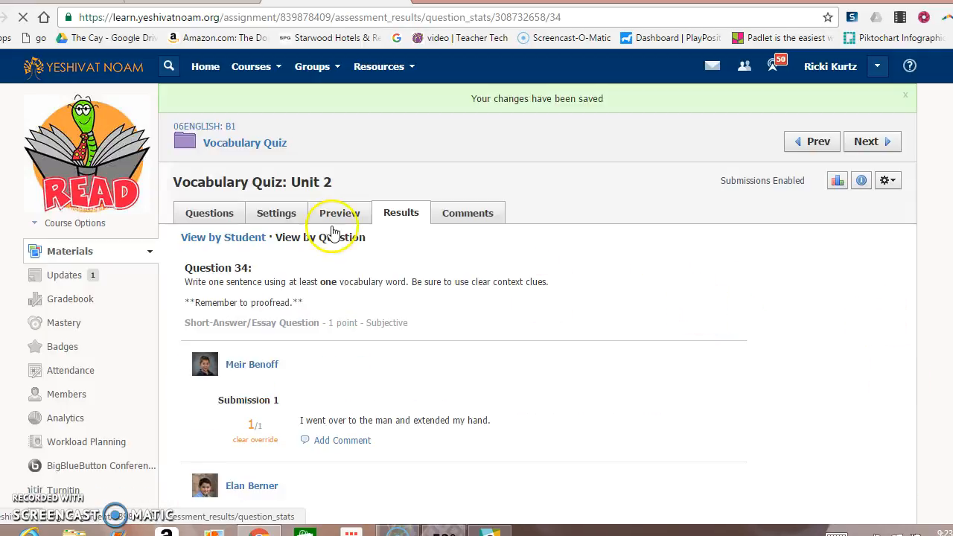
Score the Question 35 answer 1/1, save it, and open the 06ENGLISH: B1 gradebook.
left_click(298, 237)
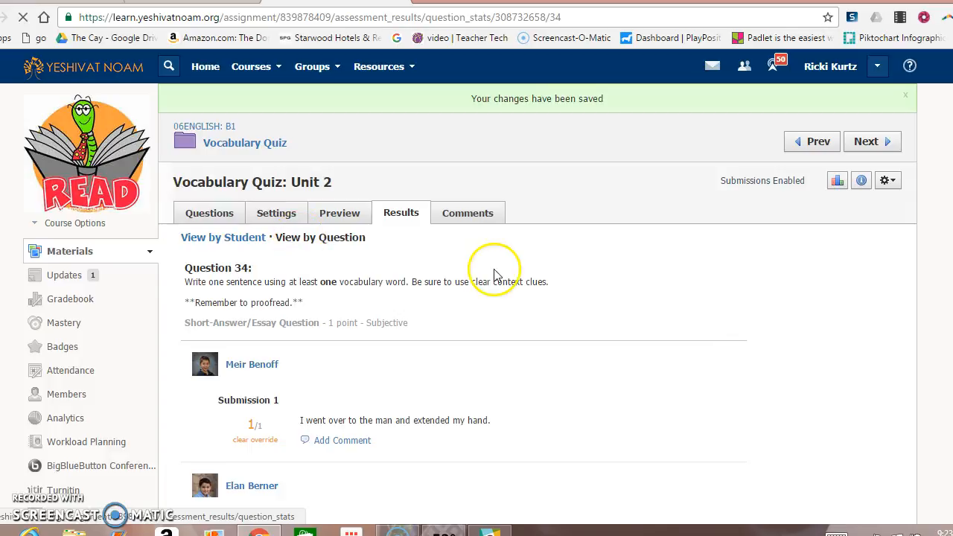
scroll(538, 298, "down", 20)
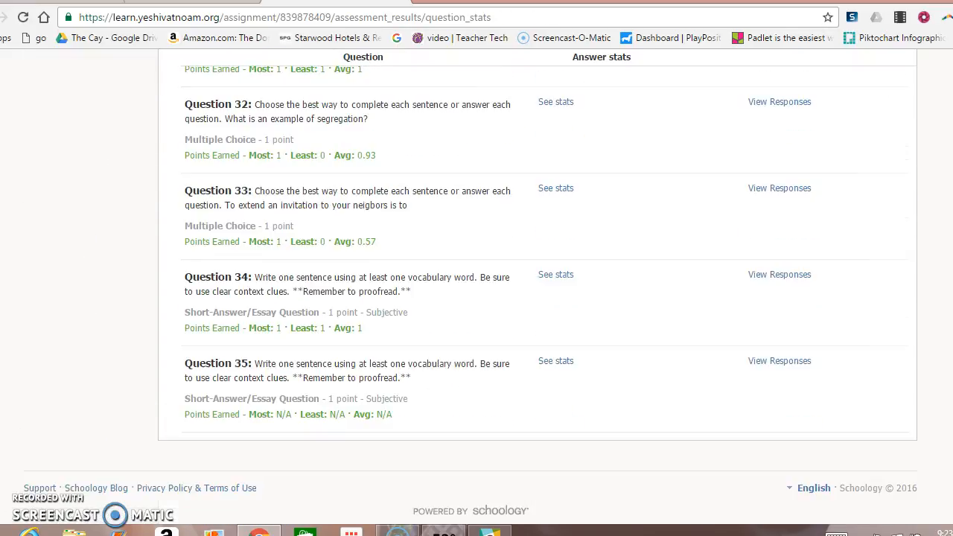
left_click(774, 361)
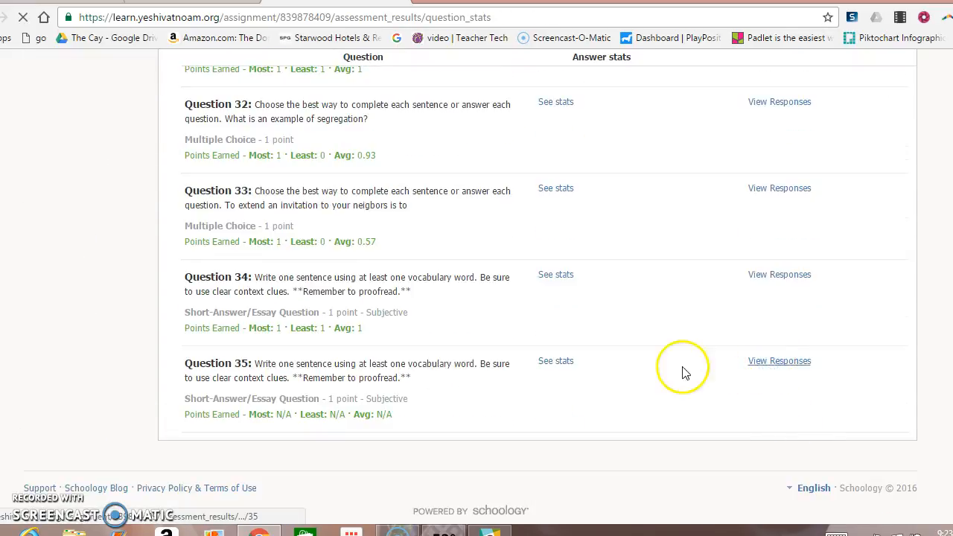
left_click(253, 393)
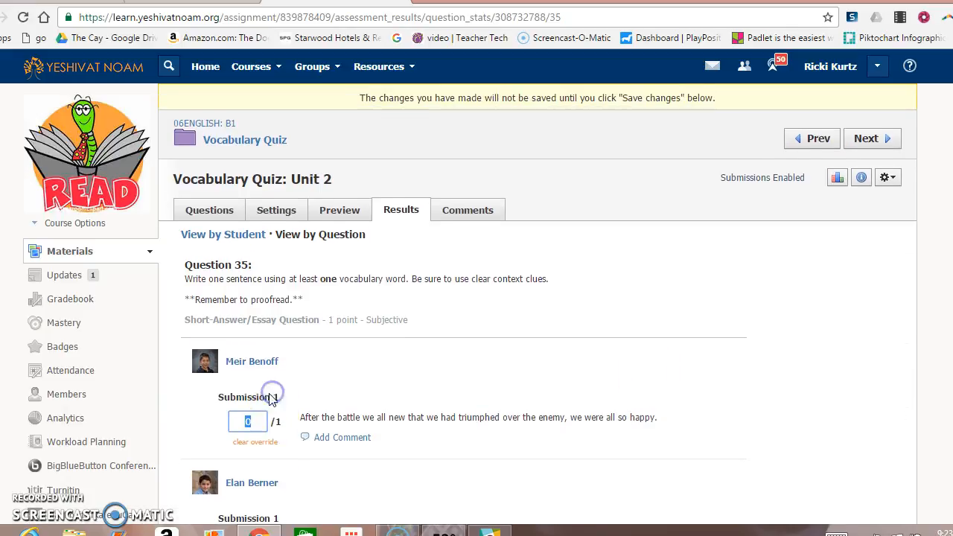
left_click_drag(951, 89, 941, 441)
left_click(225, 495)
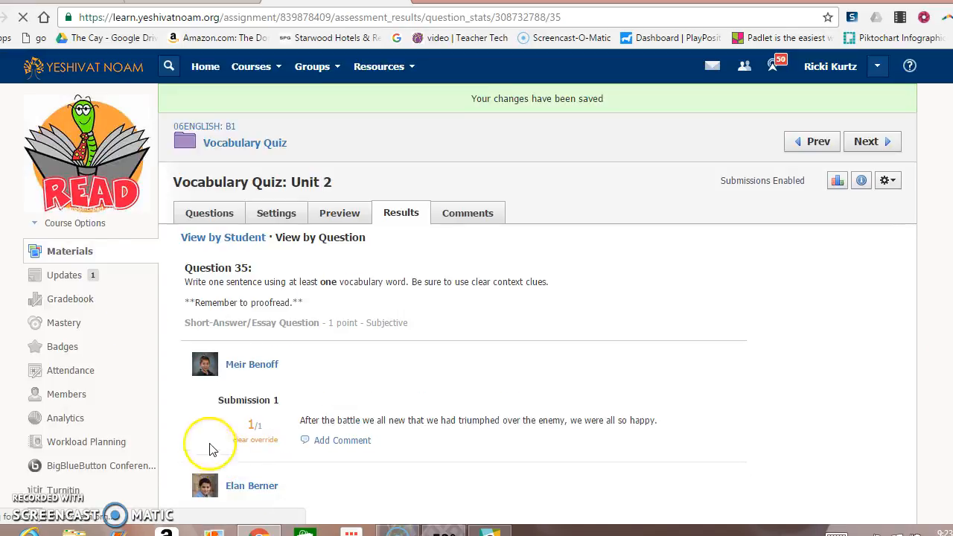
left_click(71, 300)
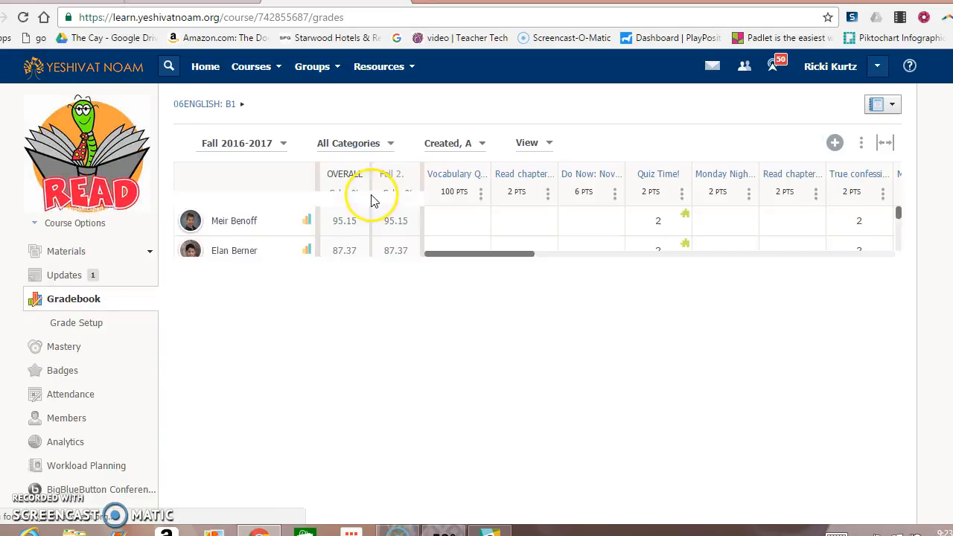
Filter the gradebook to the Vocabulary category and open the first student's 94.29 quiz grade.
left_click(370, 143)
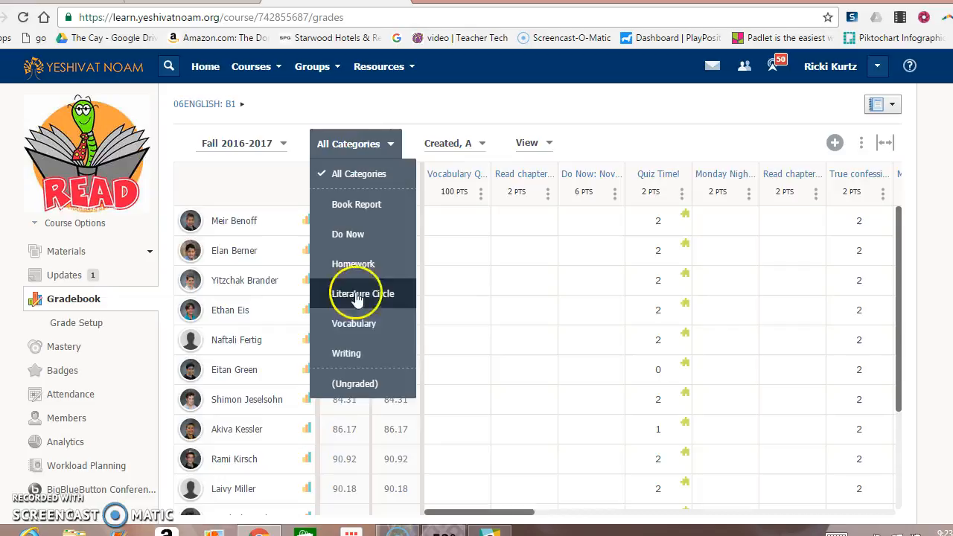
left_click(353, 332)
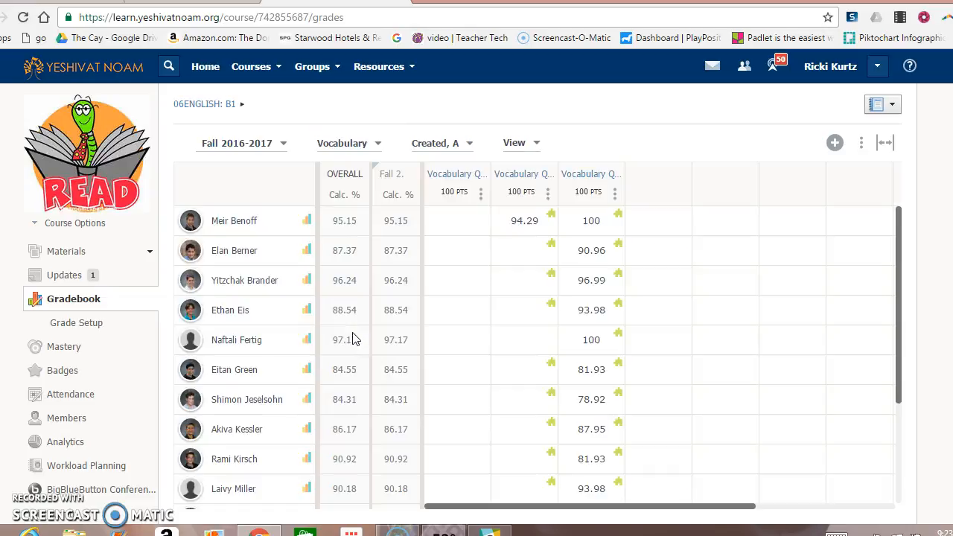
left_click(524, 221)
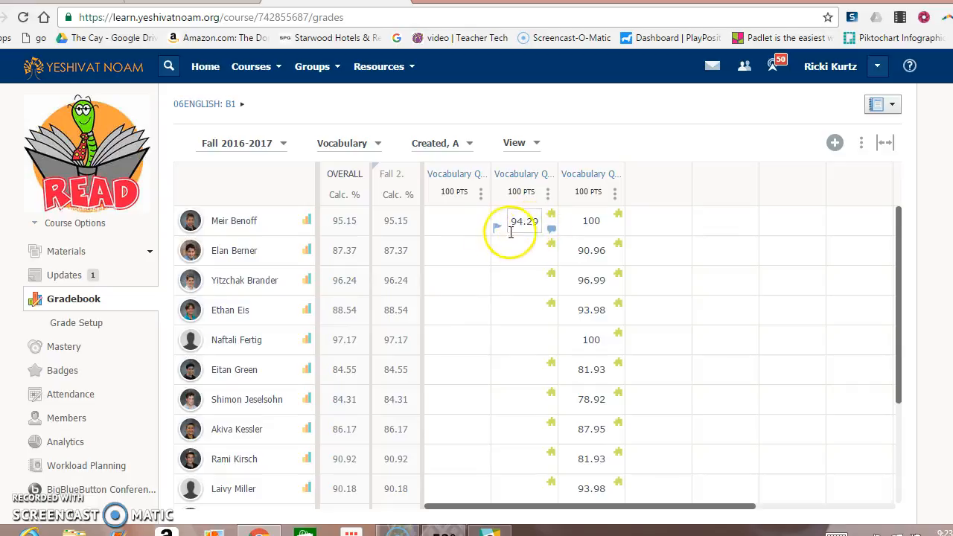
View the student's 33/35 Unit 2 Vocabulary Quiz submission and review each graded answer.
left_click(553, 217)
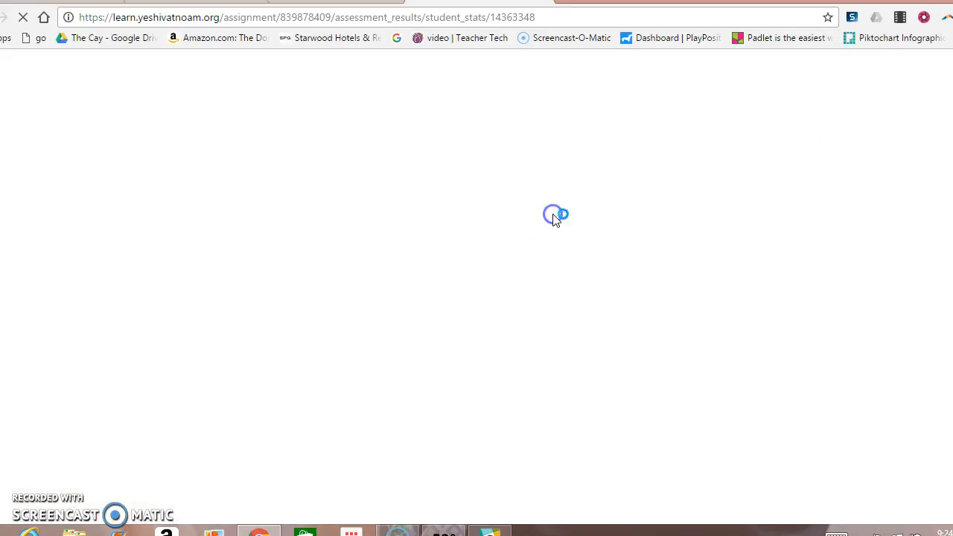
left_click(884, 289)
left_click(876, 310)
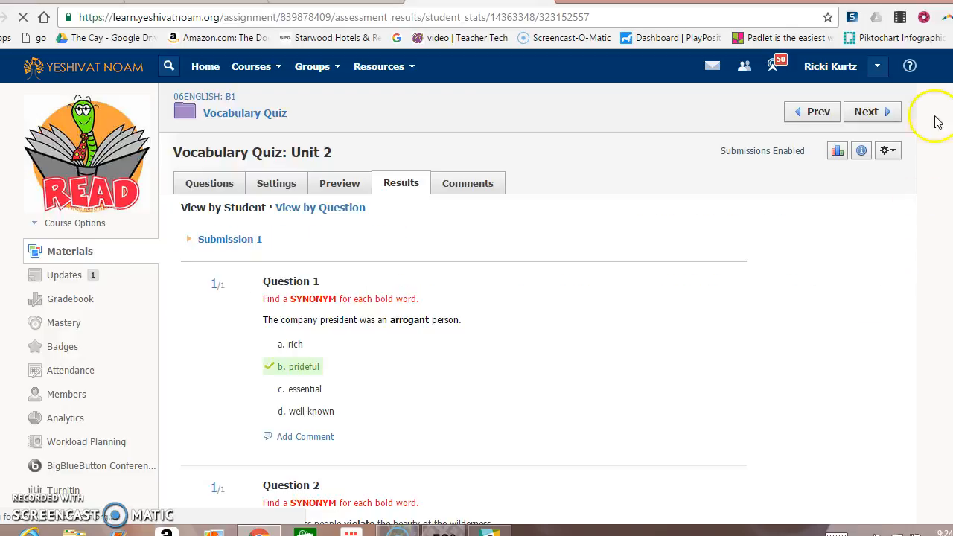
scroll(469, 283, "down", 2)
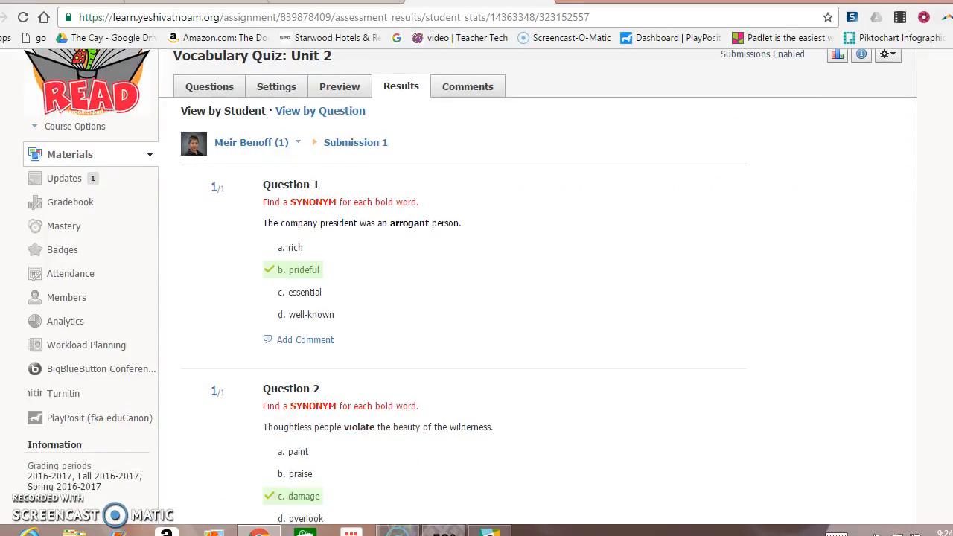
scroll(469, 286, "down", 1)
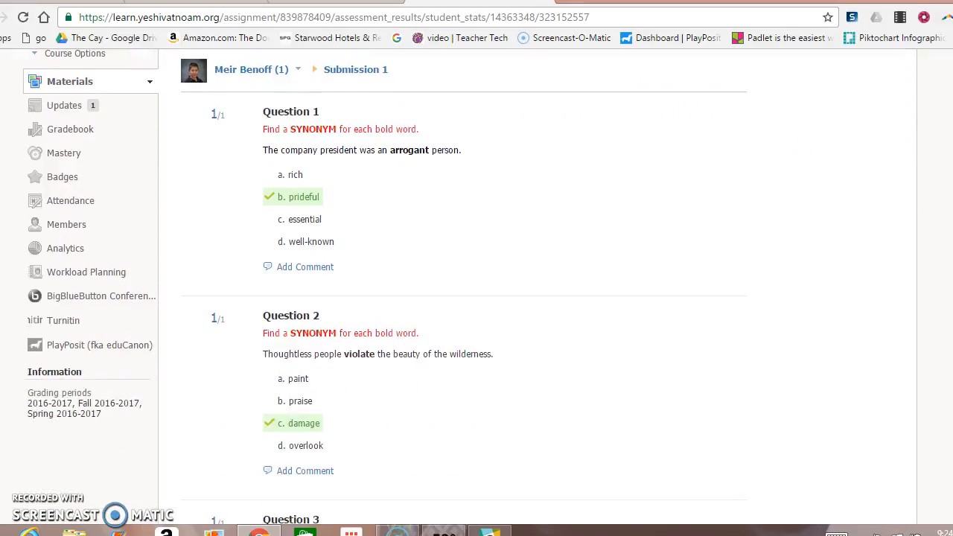
scroll(468, 286, "down", 10)
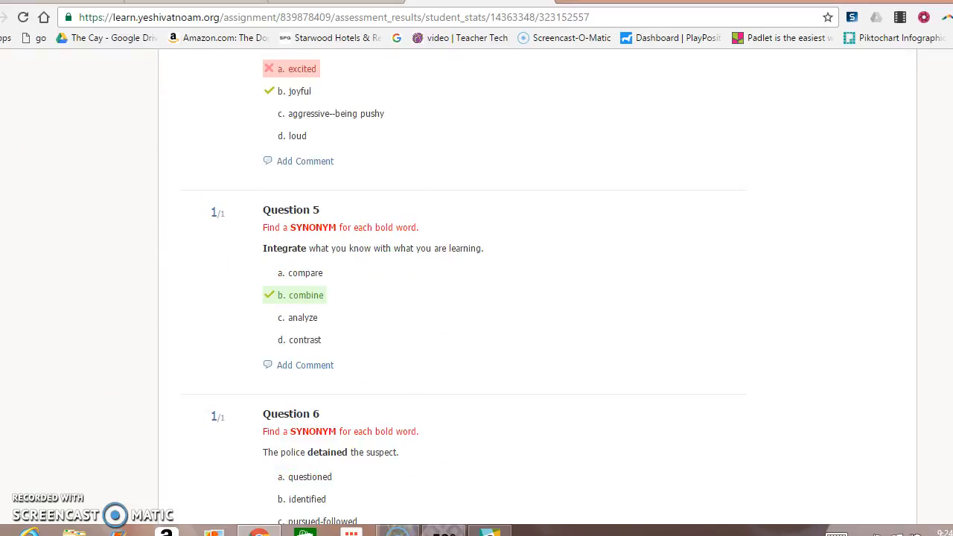